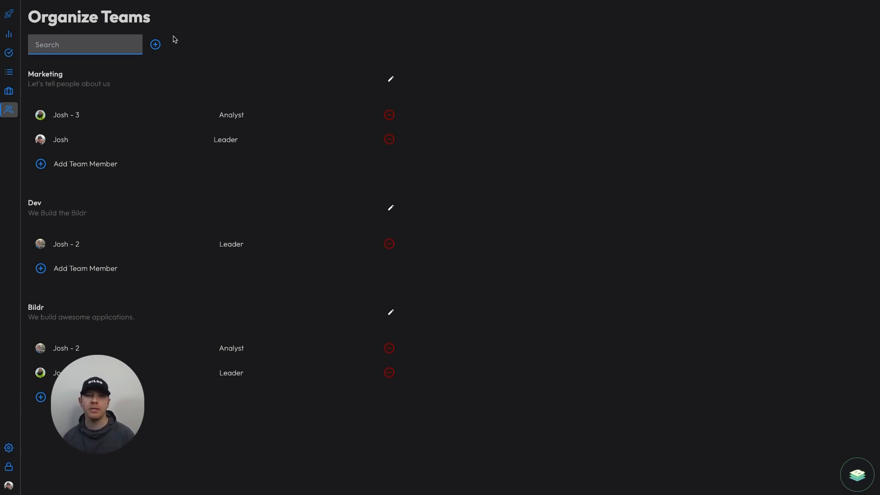
Step: Switch to the Bildr editor and open the Teams <> Users Relationship Collection from the project's data collections
key("ctrl")
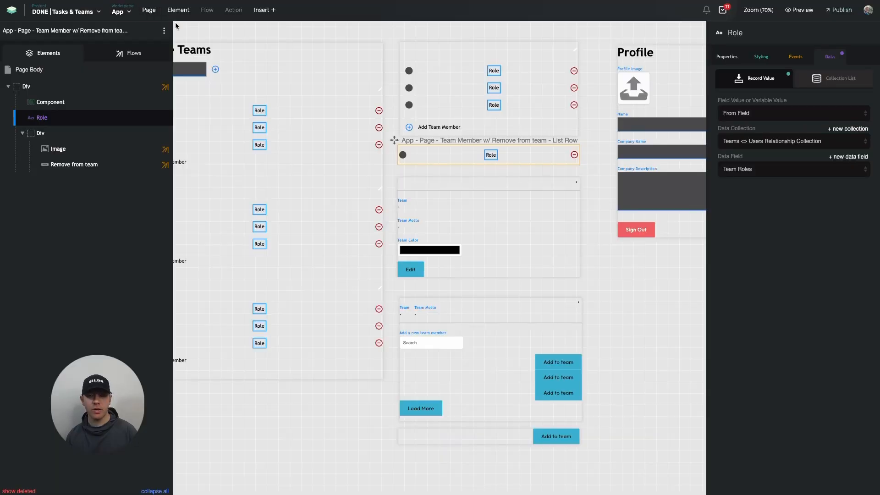
mouse_move(43, 115)
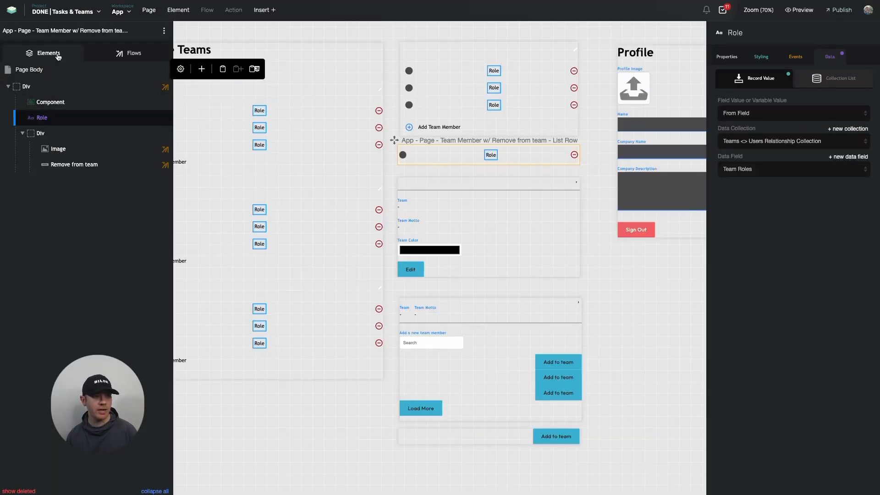
left_click(69, 12)
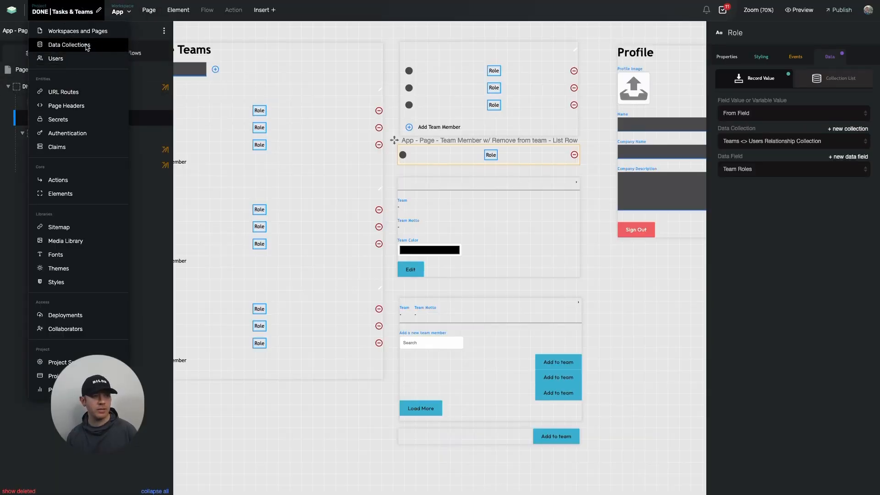
left_click(64, 45)
left_click(74, 241)
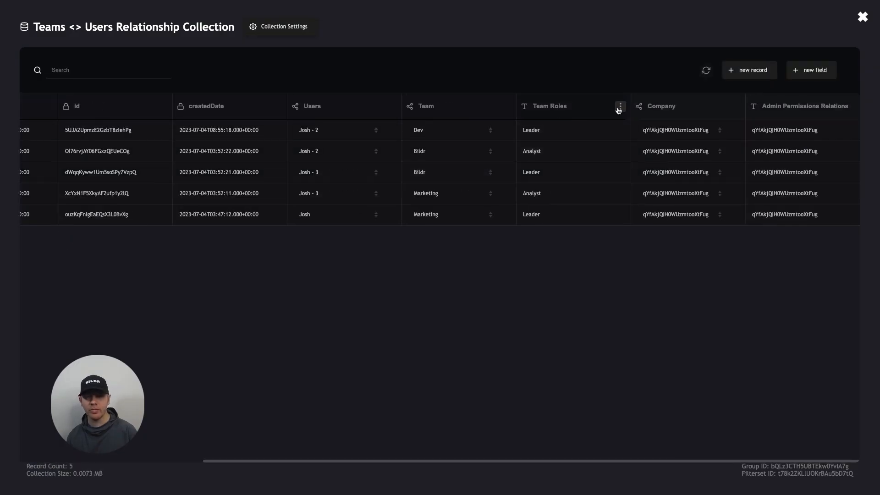
Step: Clear the Team Roles value in all five records of the collection
left_click(550, 130)
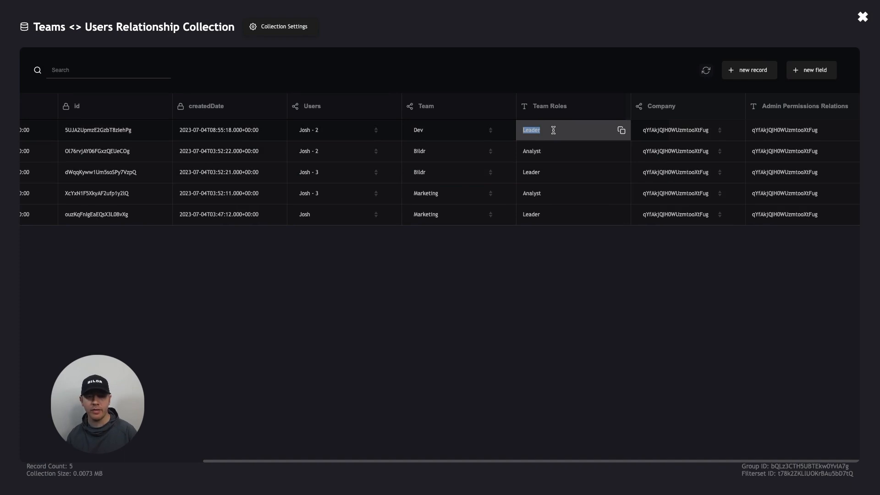
key("BackSpace")
left_click(546, 145)
key("BackSpace")
left_click(535, 170)
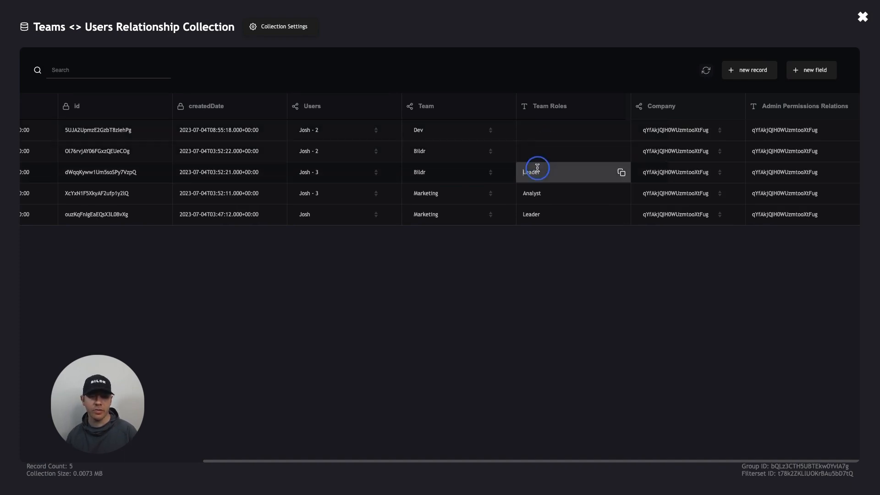
key("BackSpace")
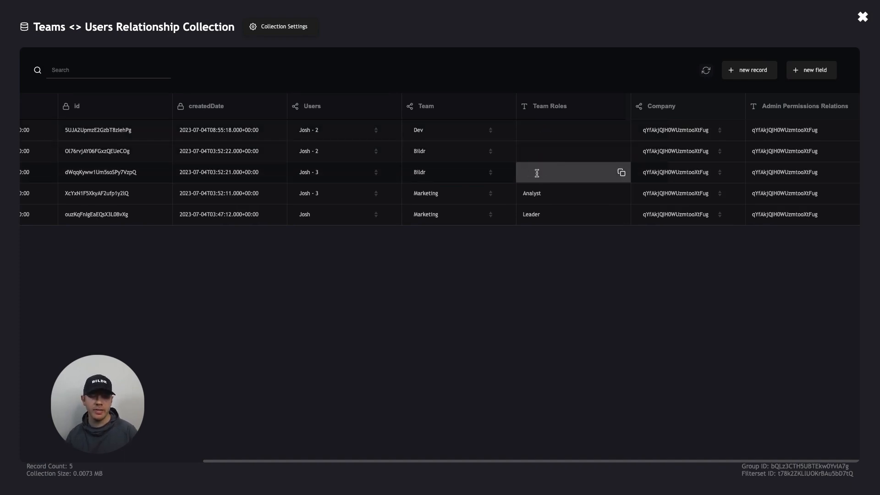
left_click(532, 193)
key("BackSpace")
left_click(530, 219)
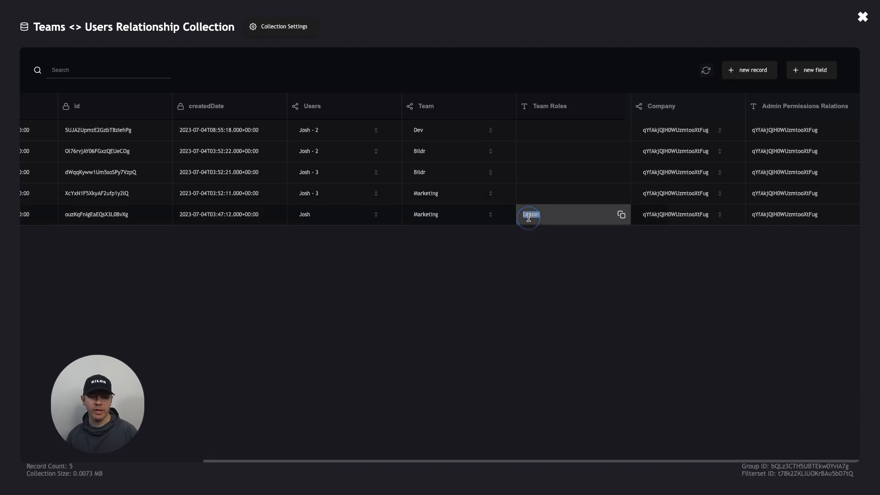
key("BackSpace")
Step: Begin a JSON array in the Dev record's Team Roles cell with the object {"role":"leader"}, followed by a comma
left_click(554, 122)
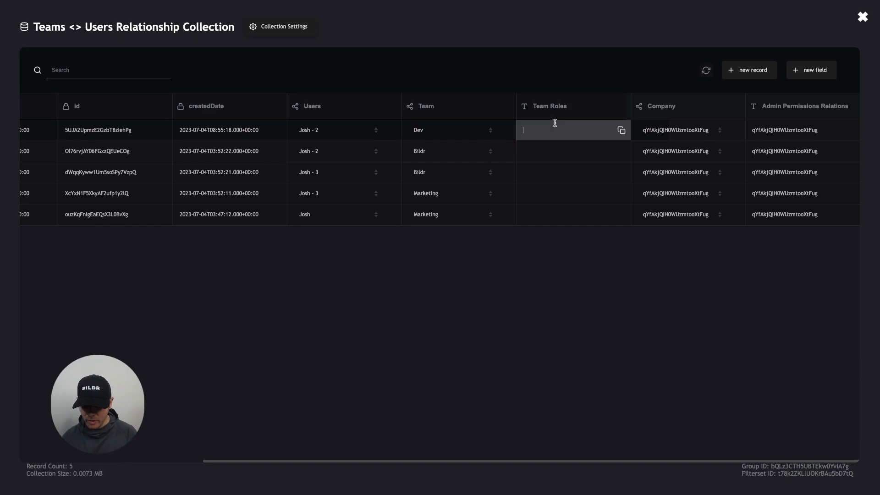
left_click(555, 123)
type("[")
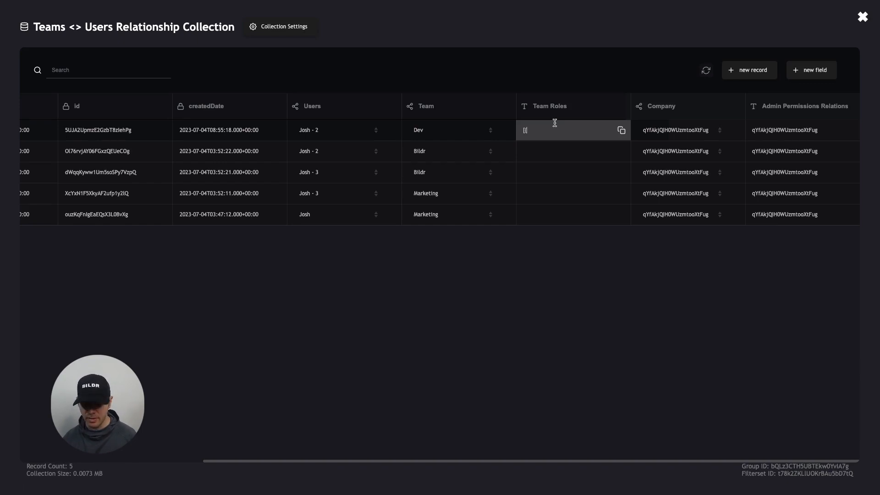
type("{\"")
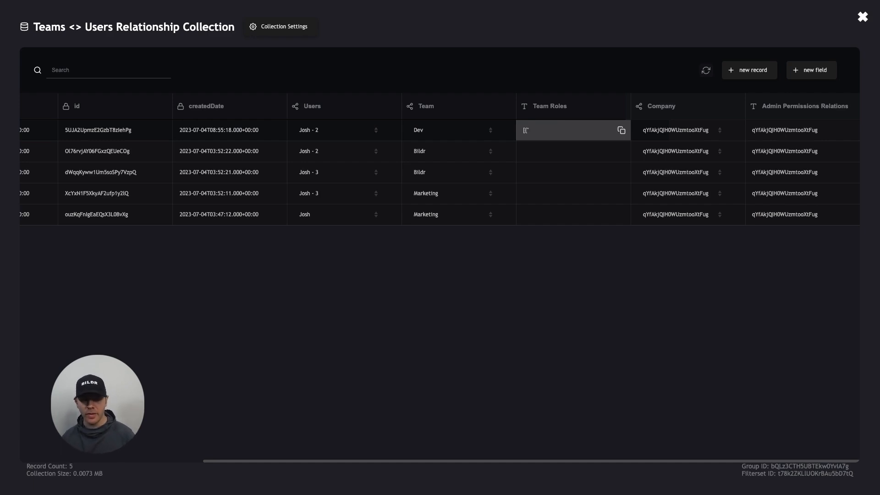
type("role")
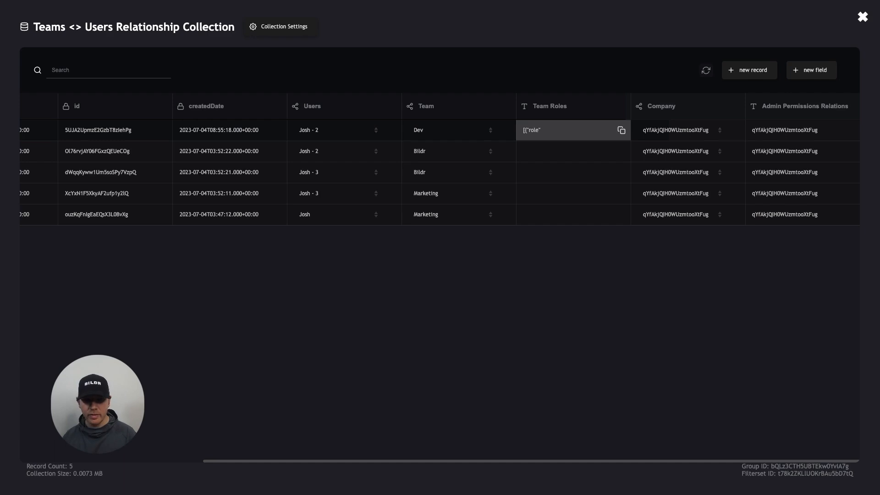
type("\":\"leader")
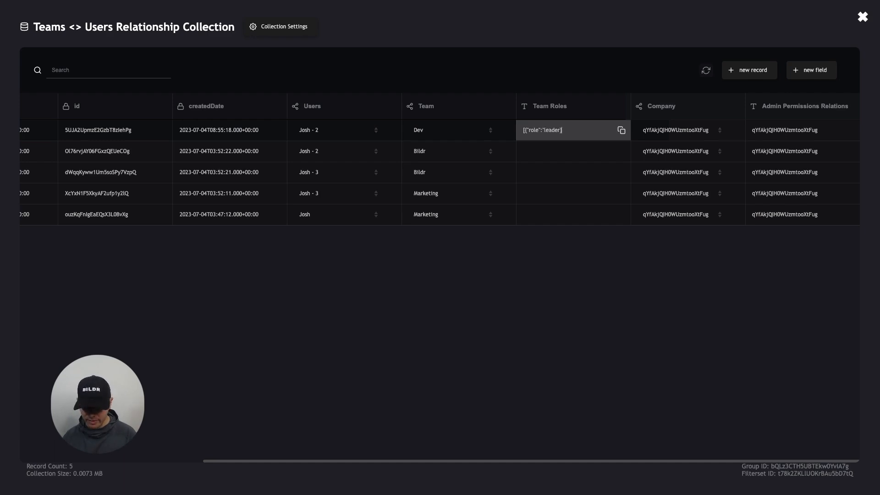
type("\"},")
Step: Add a second object, {"role":"food getter"}, followed by a comma, to the Dev record's Team Roles array
type("{\"")
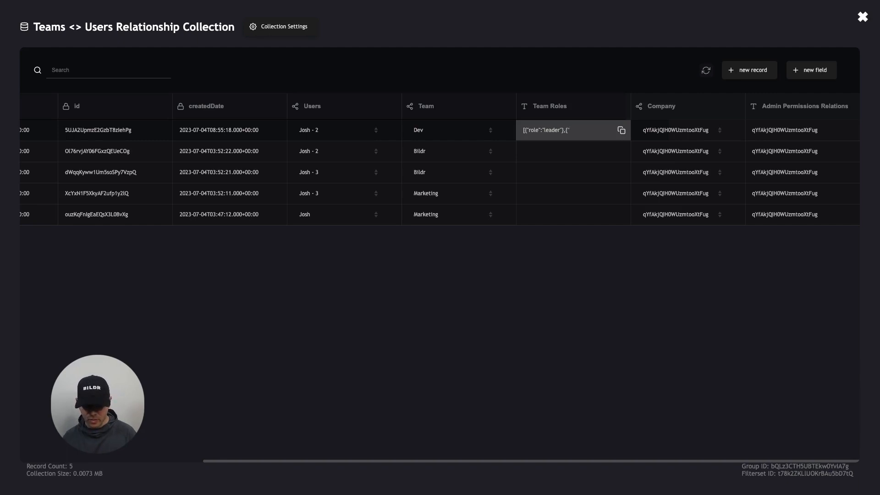
type("role\":")
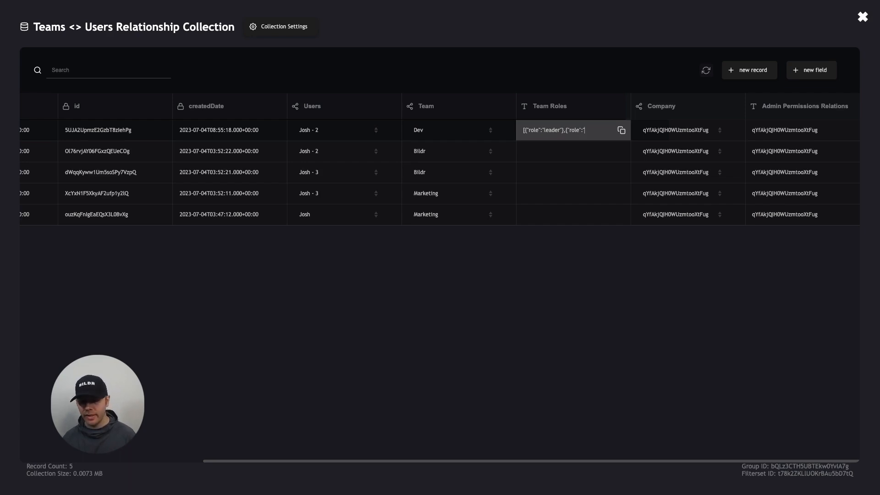
type("\"food gette")
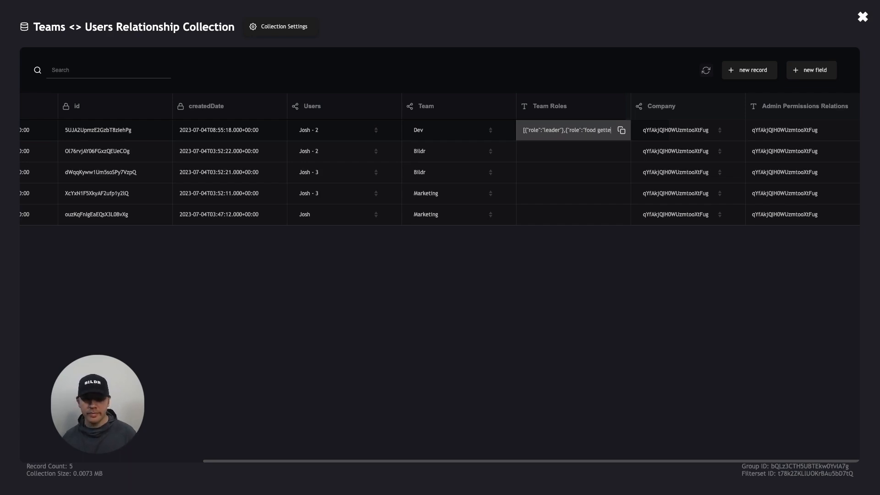
type("r\"")
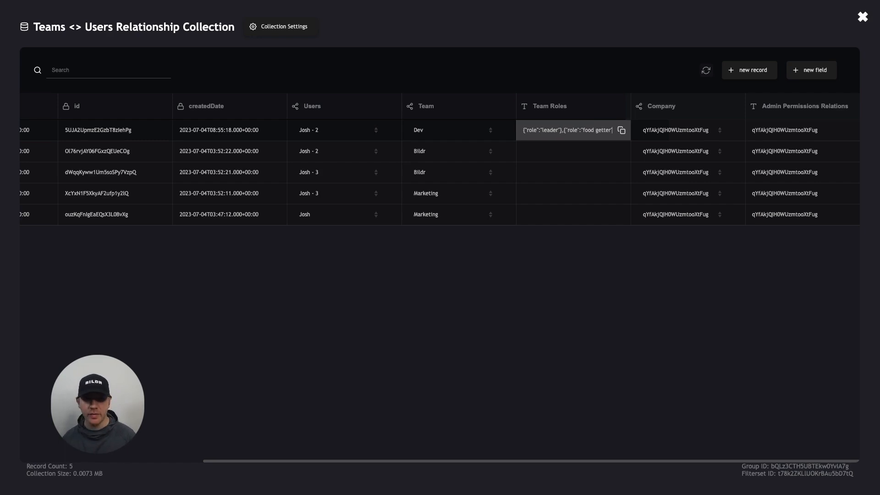
type("}")
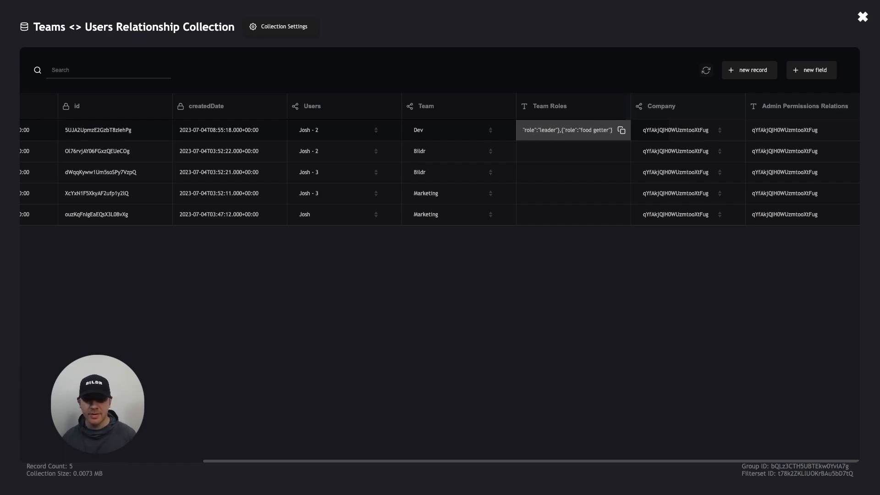
type(",")
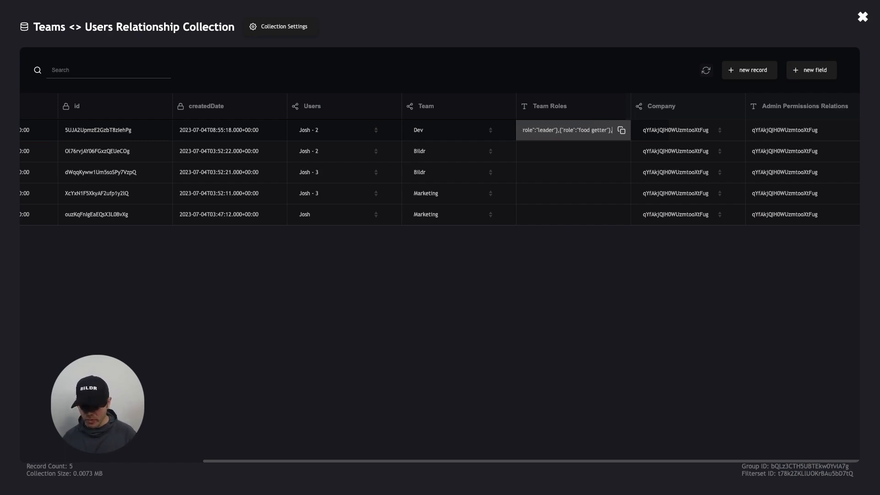
Step: Add a third object, {"role":"note taker"}, to the Dev record's Team Roles array and close the array with a bracket
type("{")
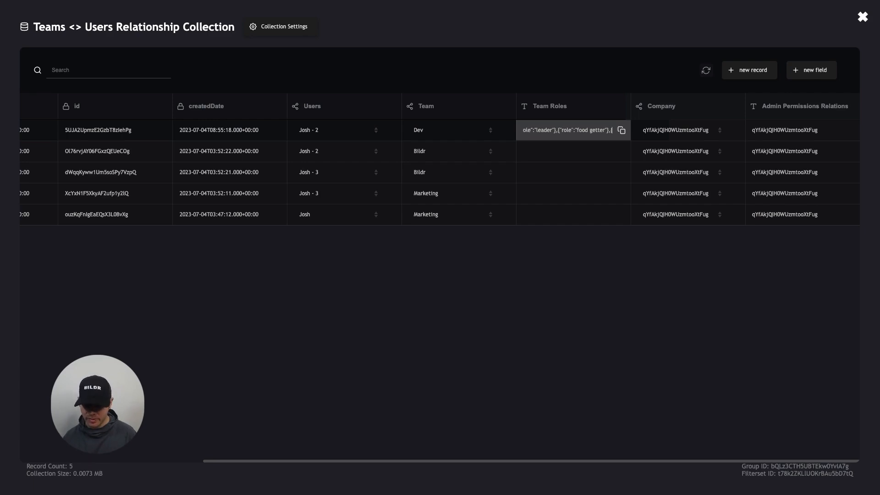
type("\"role")
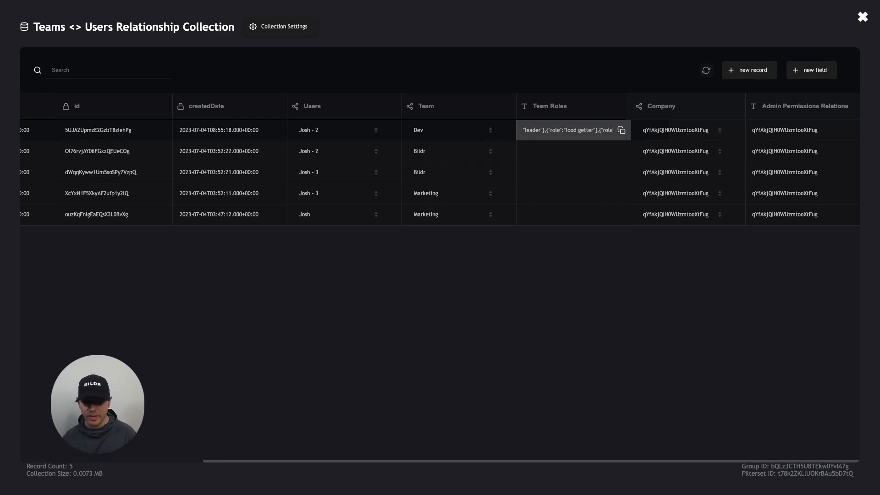
type("\":\"")
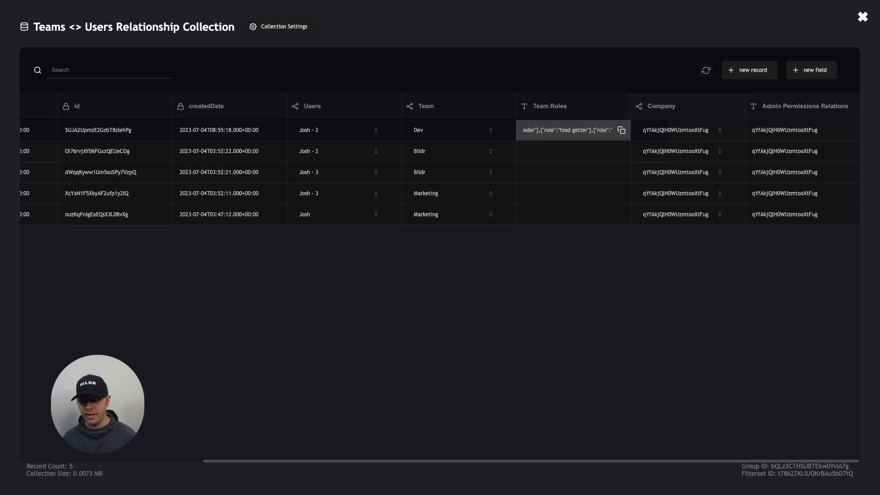
type("note taker")
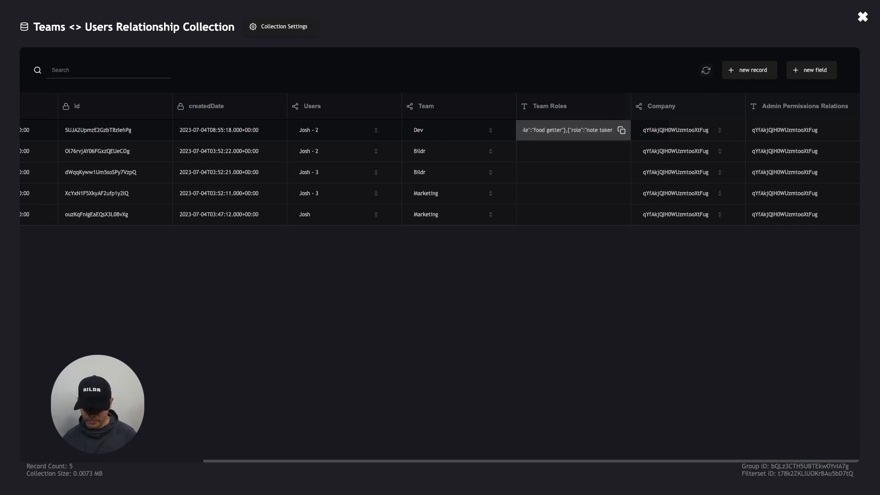
type("\"}]")
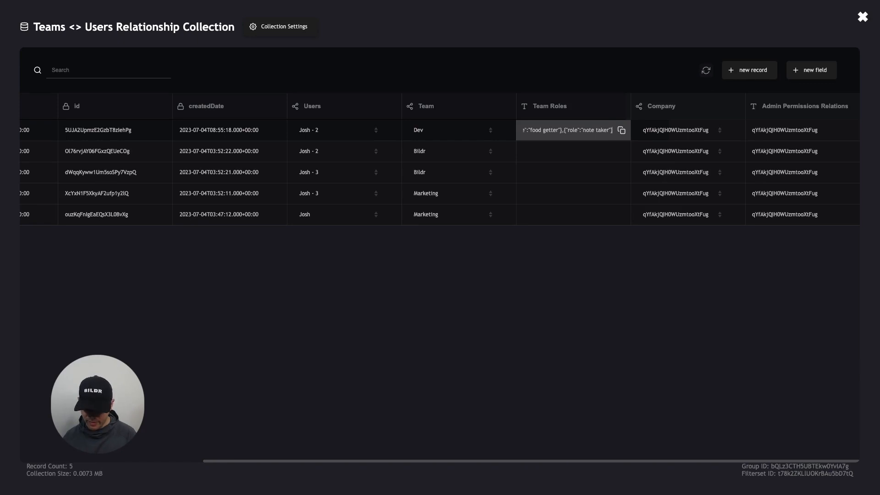
type("]")
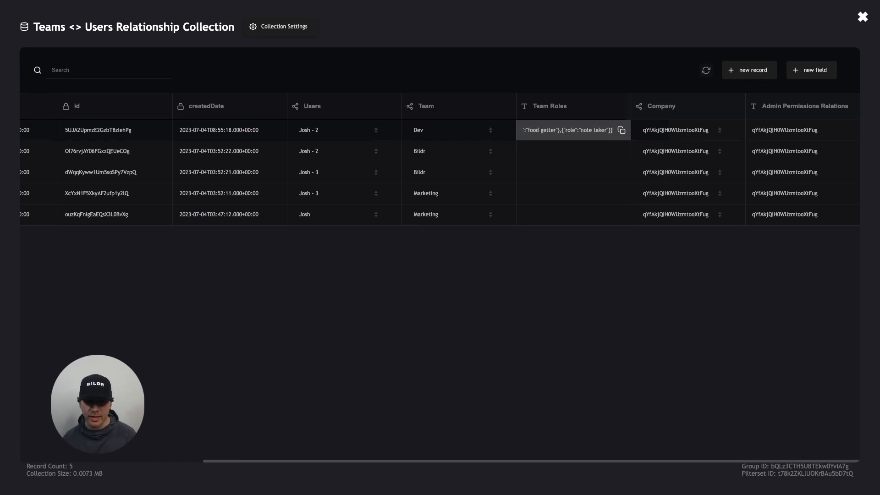
Step: Examine the JSON array in the Dev record's Team Roles cell from its first role object to its last
scroll(554, 134, "left", 1)
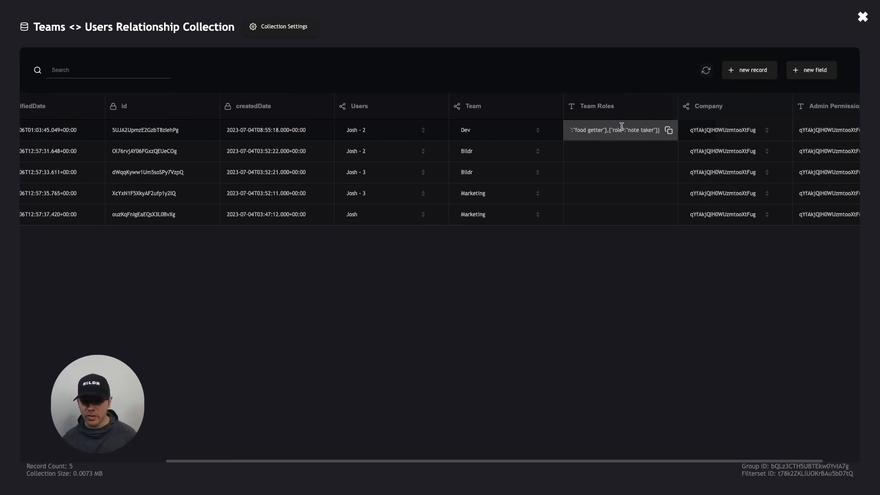
scroll(607, 130, "right", 1)
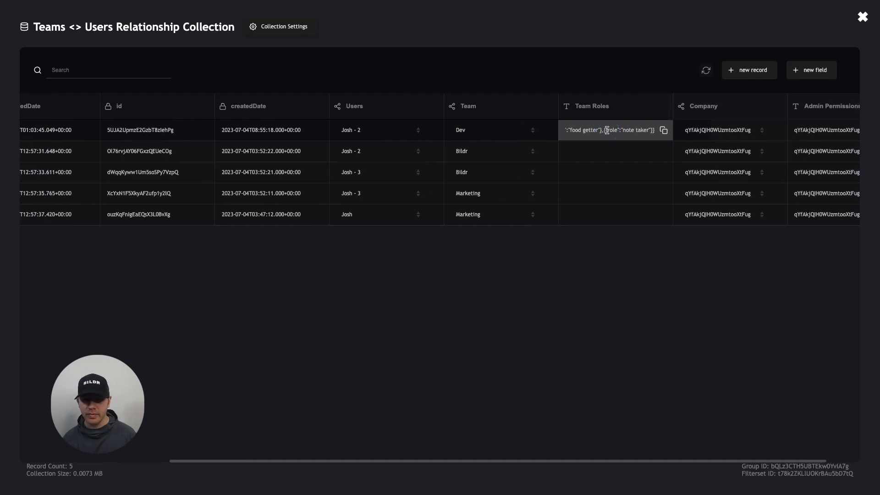
scroll(608, 130, "left", 5)
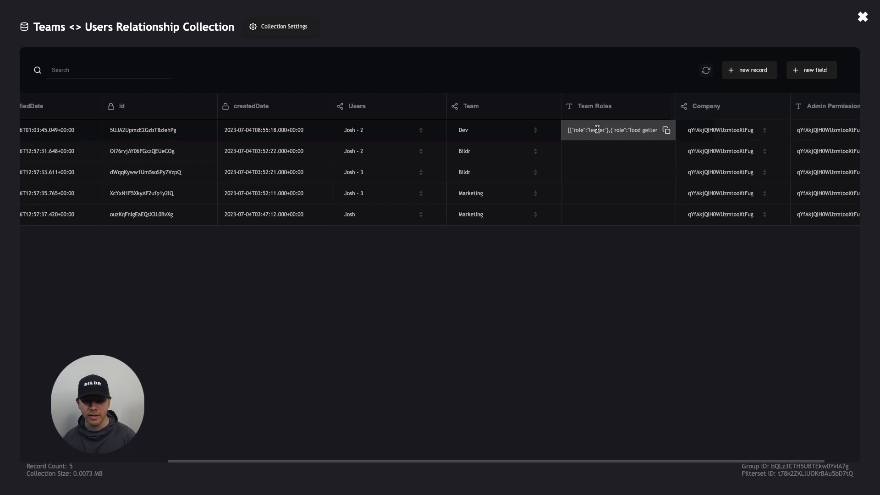
scroll(597, 129, "right", 1)
scroll(597, 130, "right", 1)
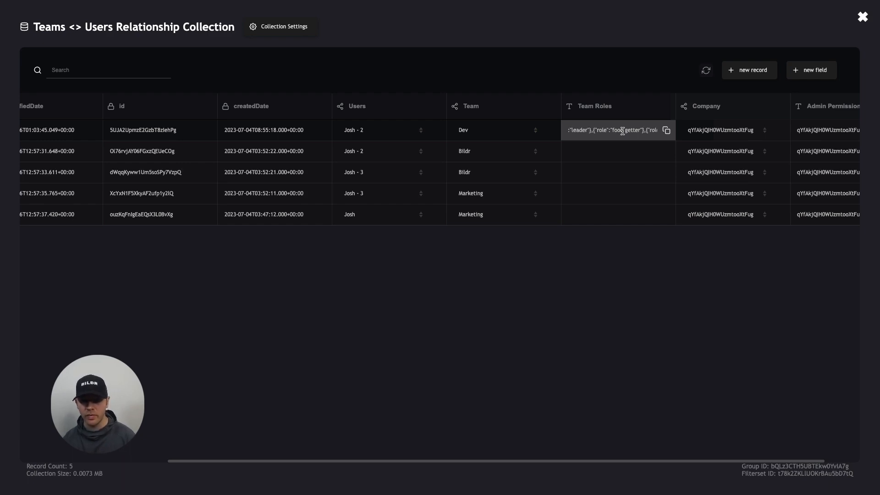
scroll(623, 131, "left", 2)
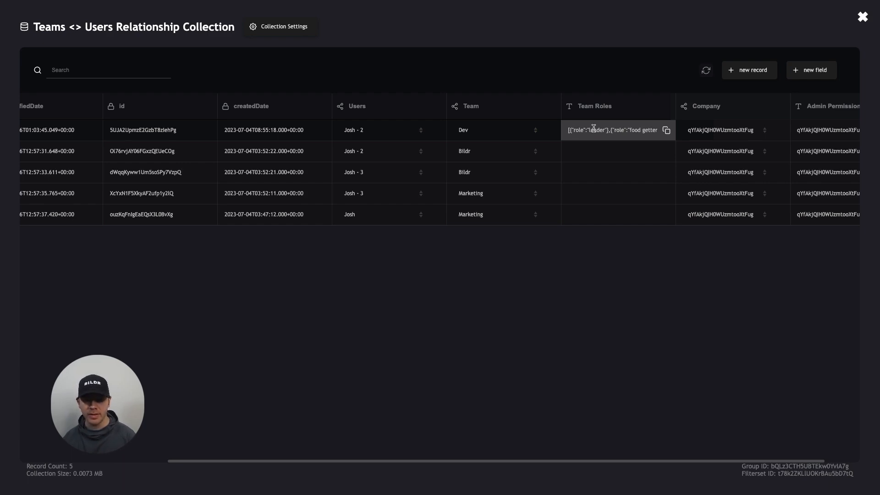
scroll(587, 130, "right", 1)
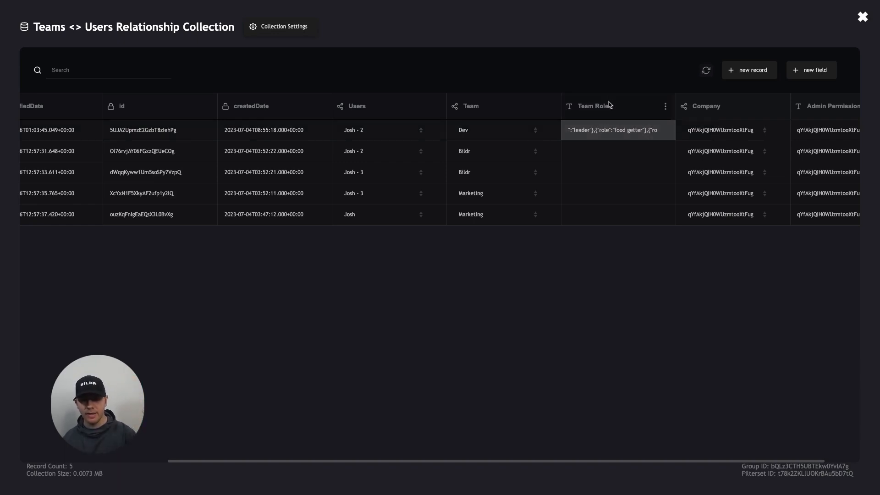
scroll(602, 128, "right", 3)
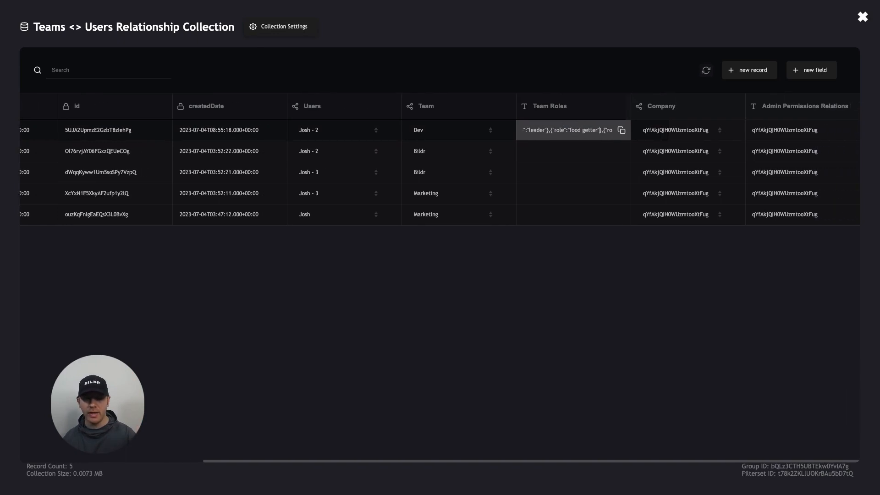
key("Right")
key("Right")
key("Right")
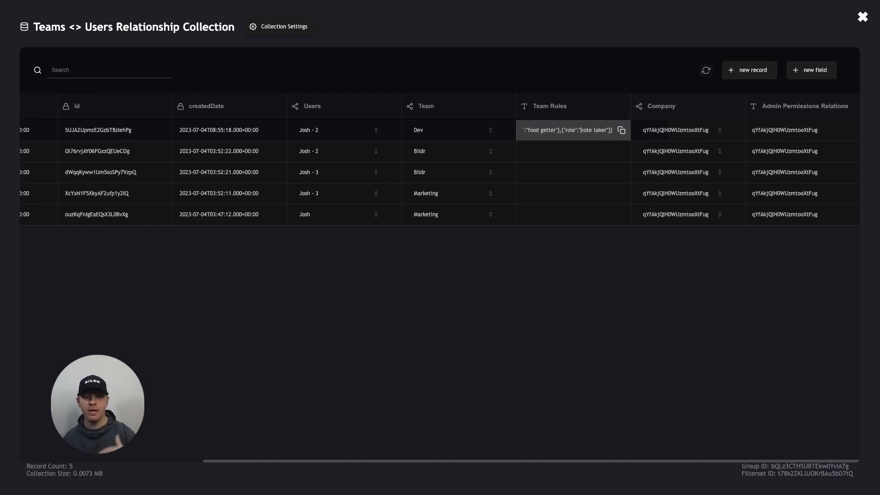
key("Home")
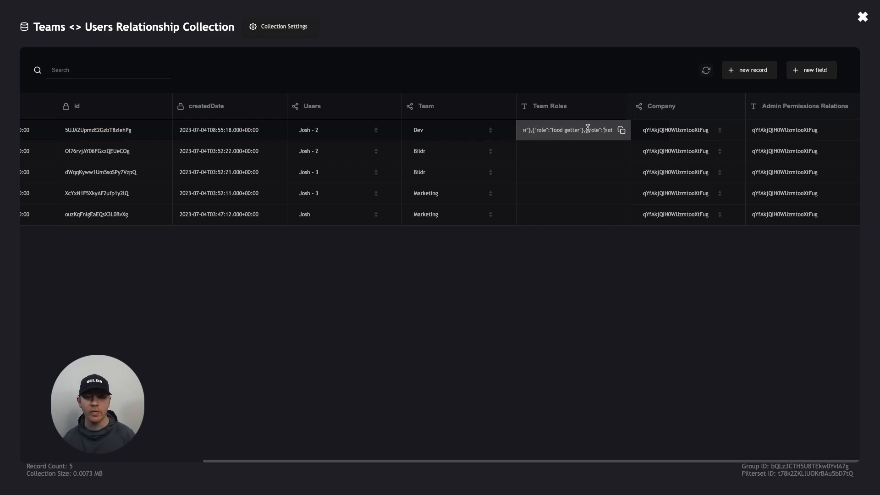
left_click(564, 130)
left_click_drag(564, 130, 521, 130)
left_click(521, 130)
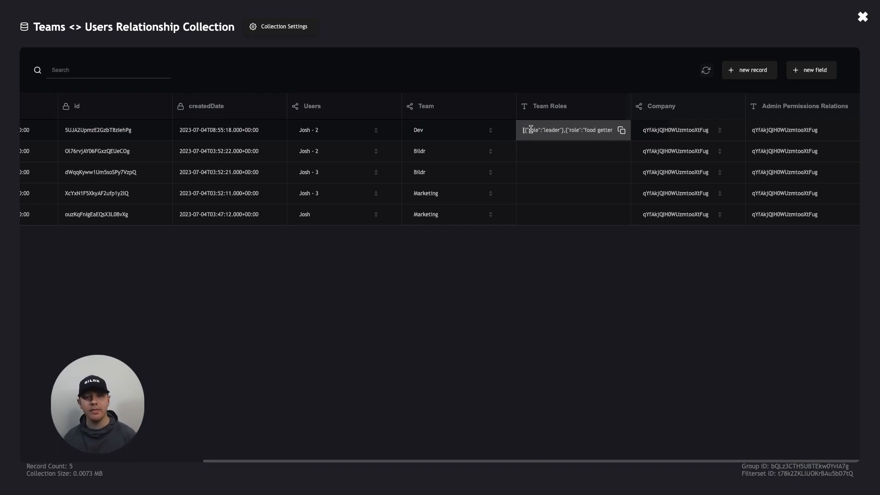
Step: Copy the Dev record's Team Roles array into the Team Roles cells of both Bildr and both Marketing records
triple_click(531, 129)
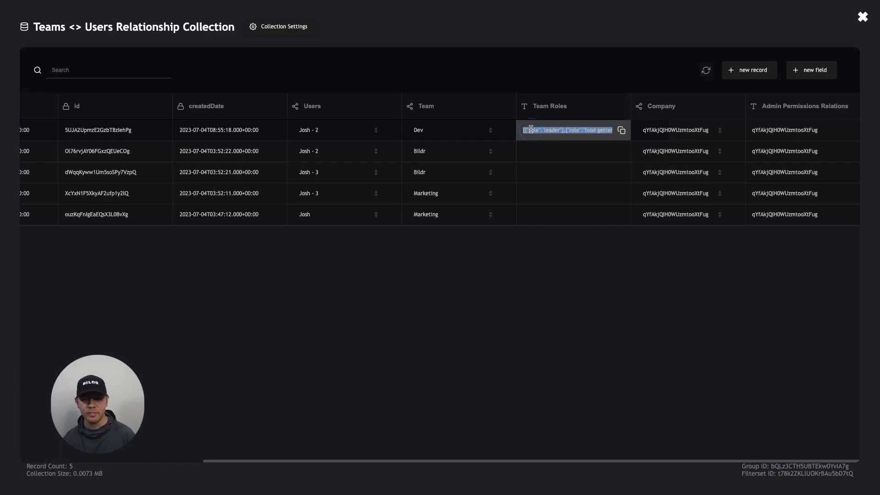
key("ctrl+c")
left_click(544, 149)
key("ctrl+v")
left_click(544, 170)
key("ctrl+v")
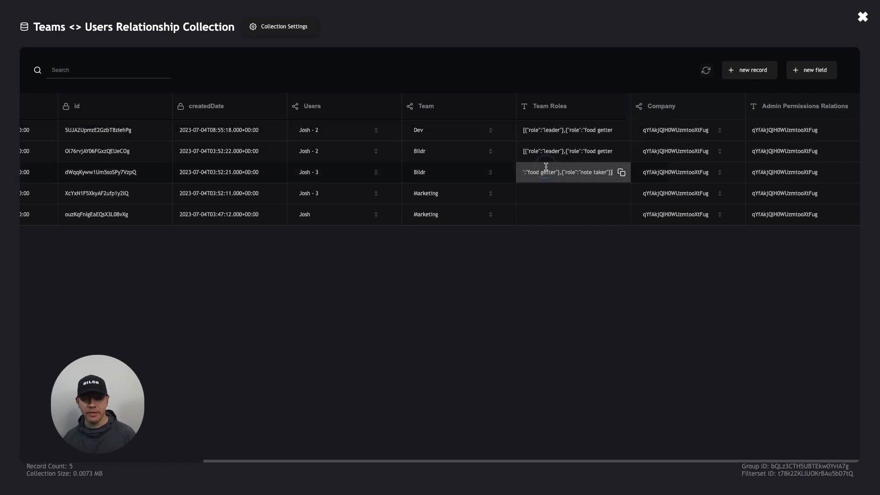
left_click(543, 190)
key("ctrl+v")
left_click(541, 212)
key("ctrl+v")
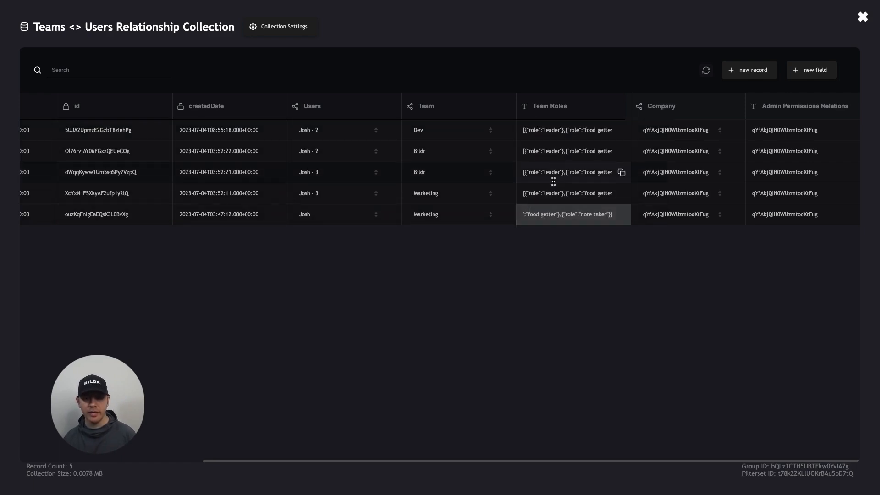
Step: Change the first role in the first Bildr record's array to "analyst" and remove its other role objects
double_click(553, 152)
type("analyst")
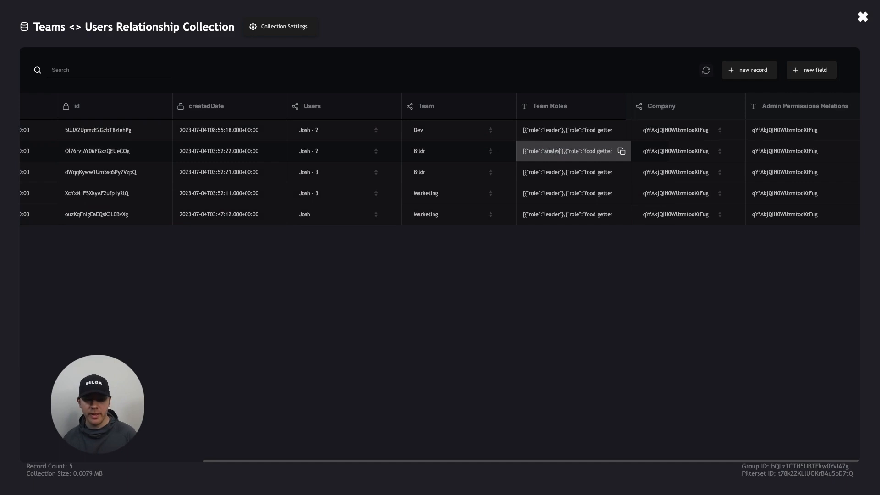
scroll(581, 152, "right", 1)
left_click_drag(563, 151, 623, 152)
key("BackSpace")
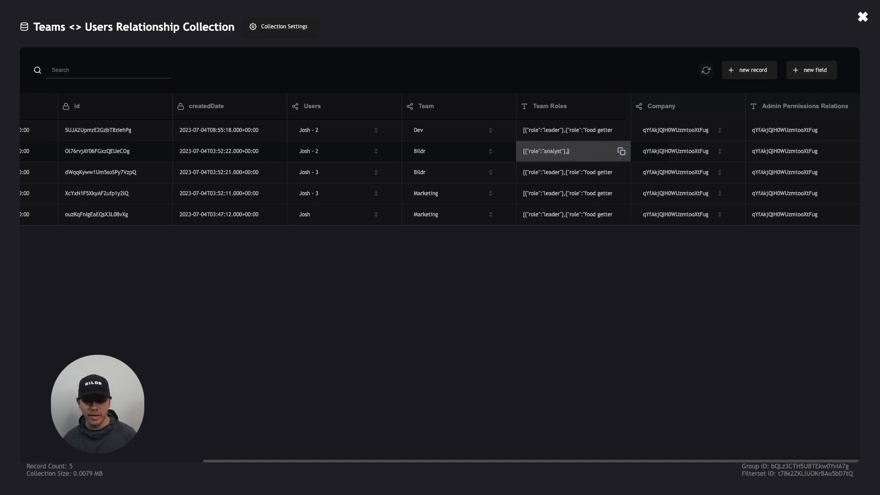
key("BackSpace")
Step: In the second Bildr record's array, replace "food getter" with "drinks master" and remove the "note taker" role object
left_click(586, 169)
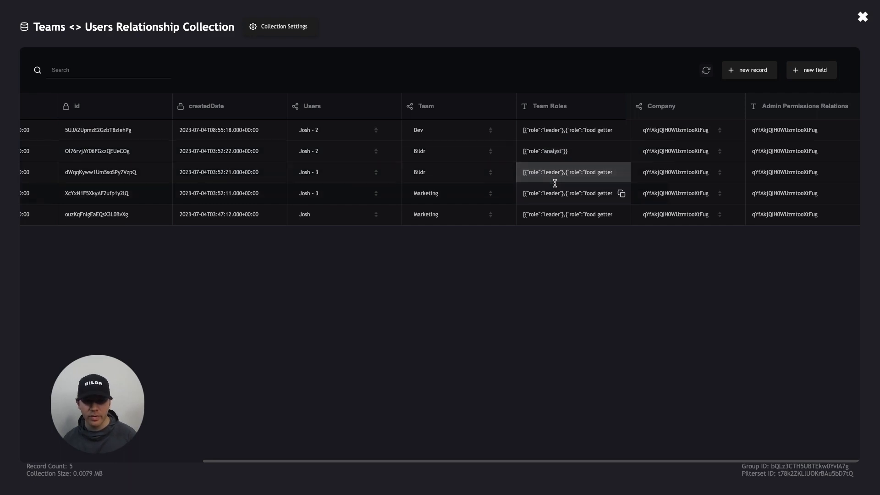
left_click_drag(560, 173, 563, 173)
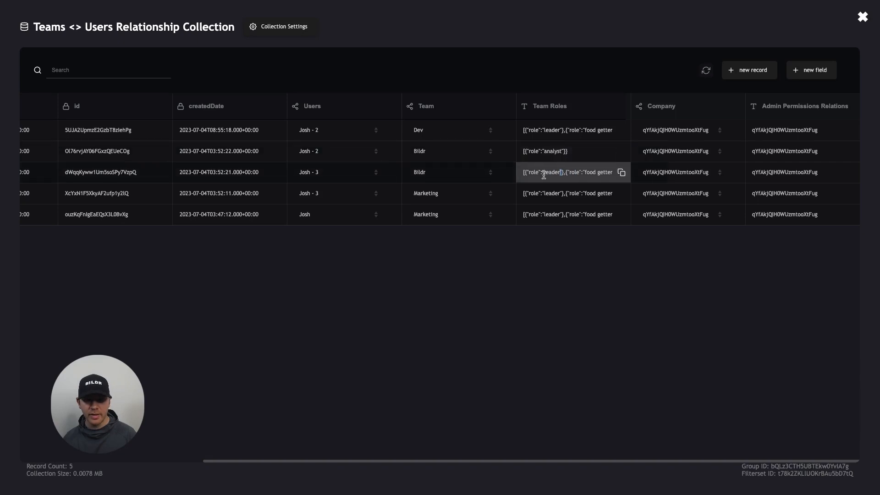
scroll(580, 173, "right", 1)
scroll(580, 172, "right", 2)
left_click_drag(596, 172, 572, 172)
type("drinks master")
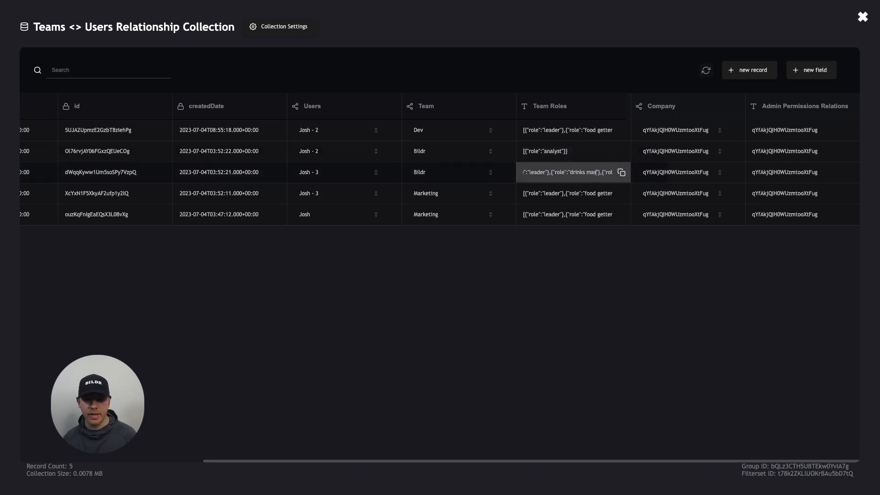
scroll(580, 173, "right", 2)
left_click_drag(584, 172, 627, 174)
key("BackSpace")
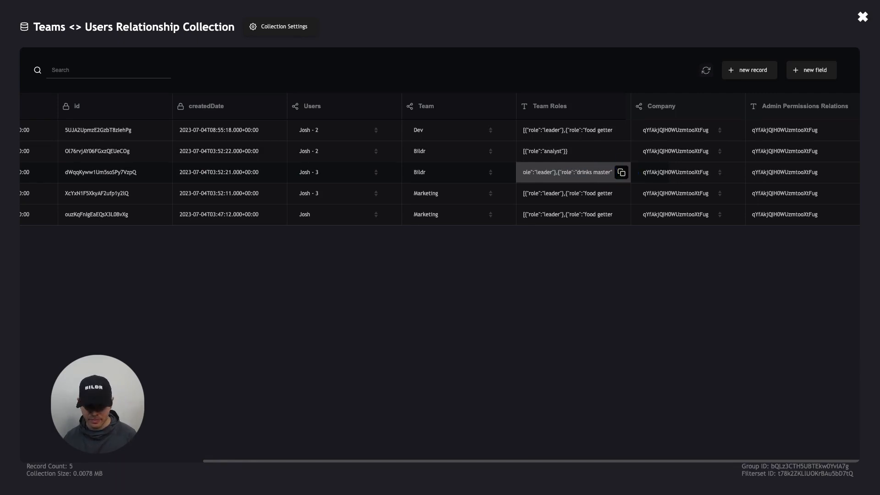
Step: Trim the first Marketing record's Team Roles array to the single role "leader"
left_click(561, 197)
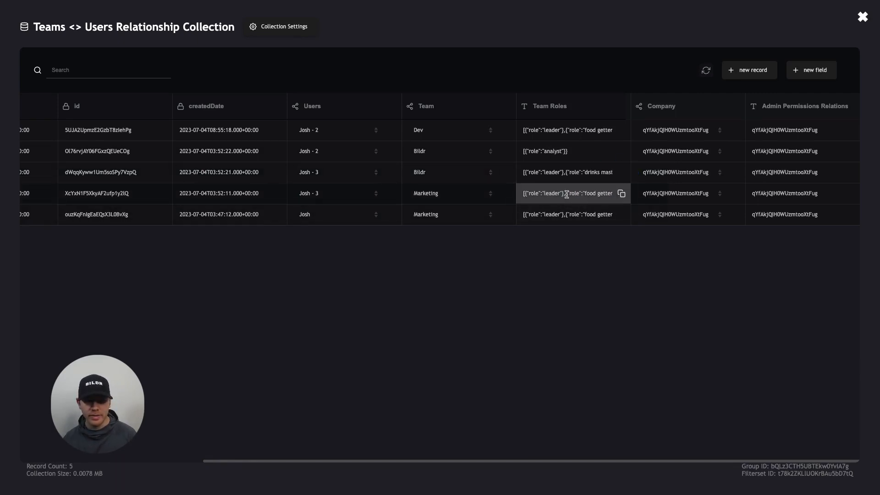
left_click_drag(567, 194, 648, 194)
key("BackSpace")
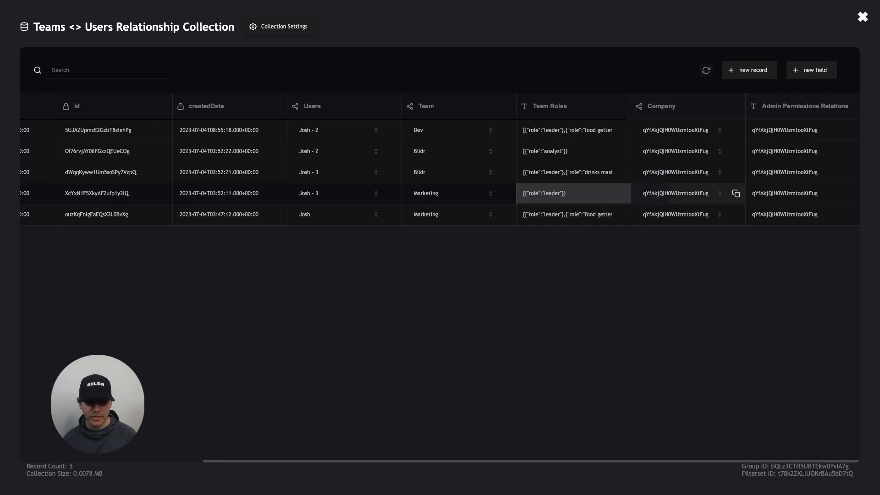
Step: Reduce the last Marketing record's Team Roles array to [{"role":"note taker"}]
double_click(558, 216)
type("note")
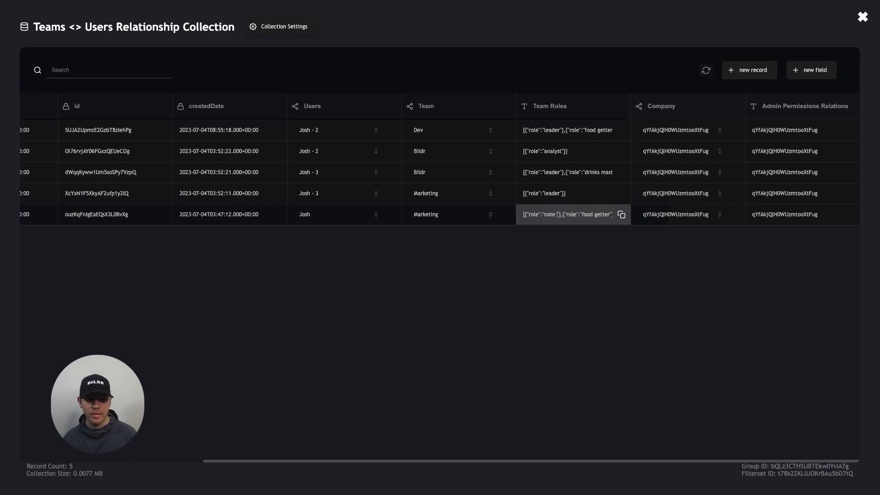
type(" taker")
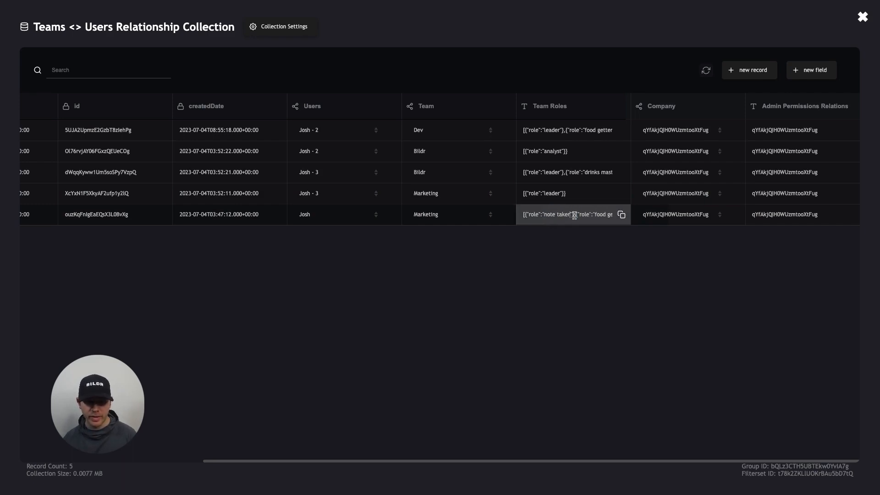
left_click_drag(574, 216, 670, 218)
key("BackSpace")
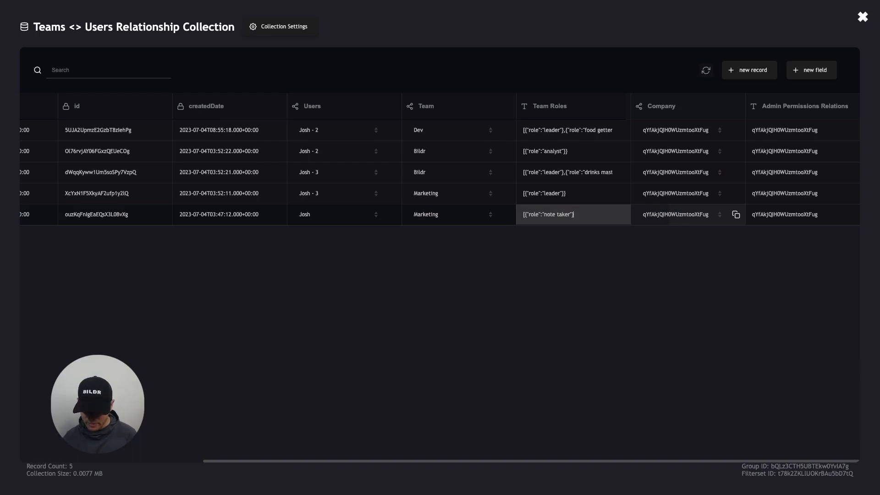
type("]")
left_click(577, 256)
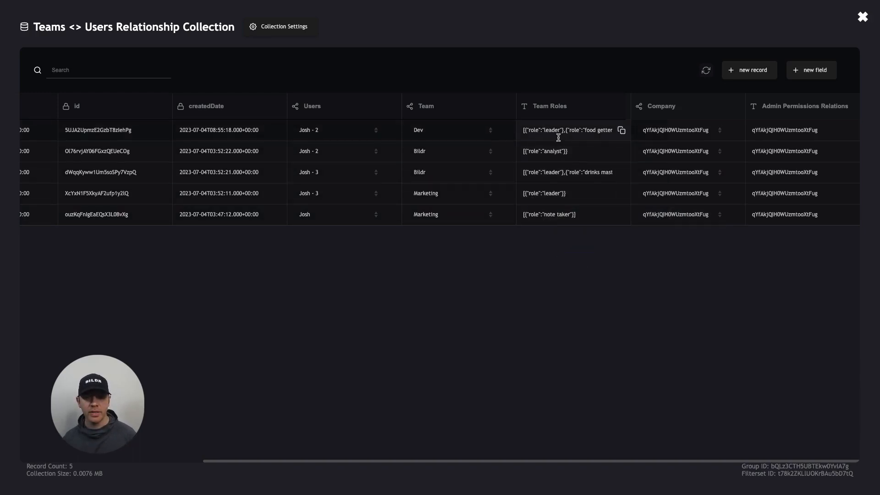
Step: Review the role objects along the Dev record's Team Roles array
left_click(572, 130)
scroll(572, 131, "right", 2)
scroll(546, 132, "left", 1)
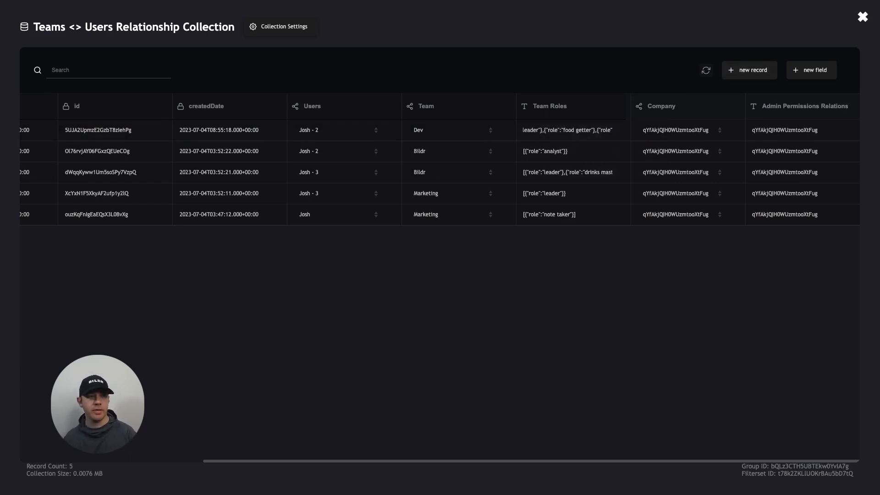
left_click(265, 1)
key("super+r")
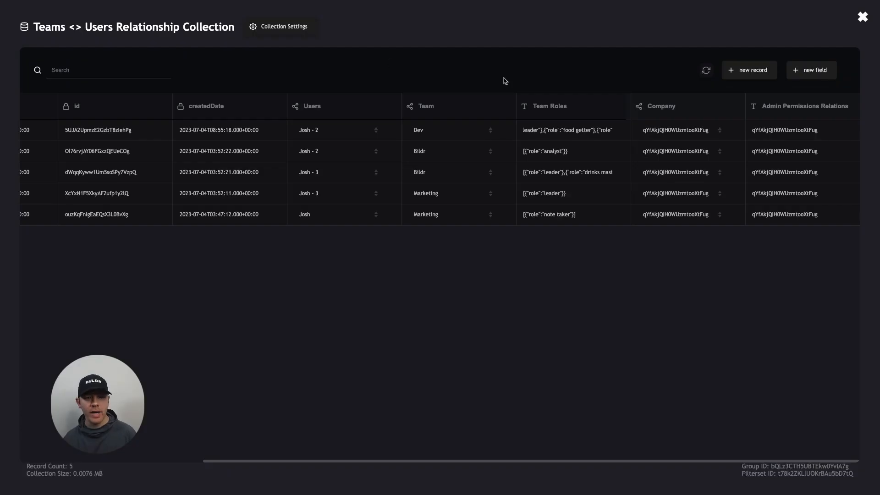
Step: Close the collection and delete the Role text element from the Team Member w/ Remove from team list row
left_click(863, 16)
scroll(568, 165, "right", 1)
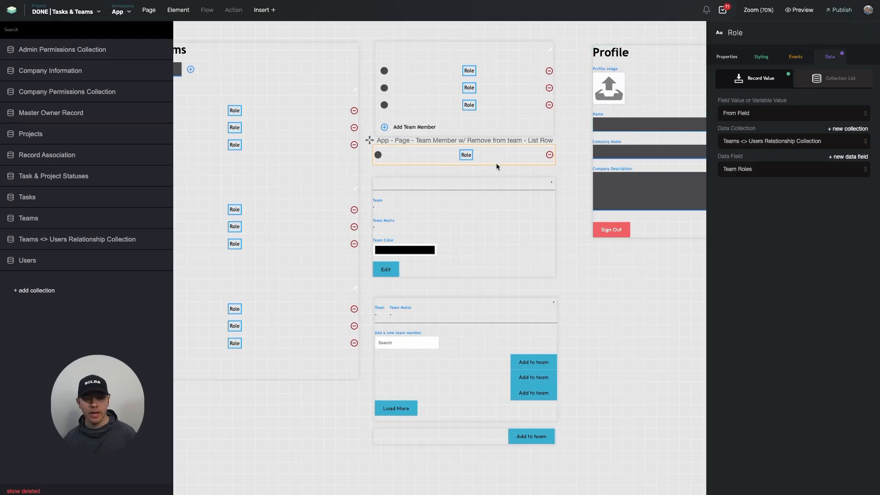
left_click(468, 159)
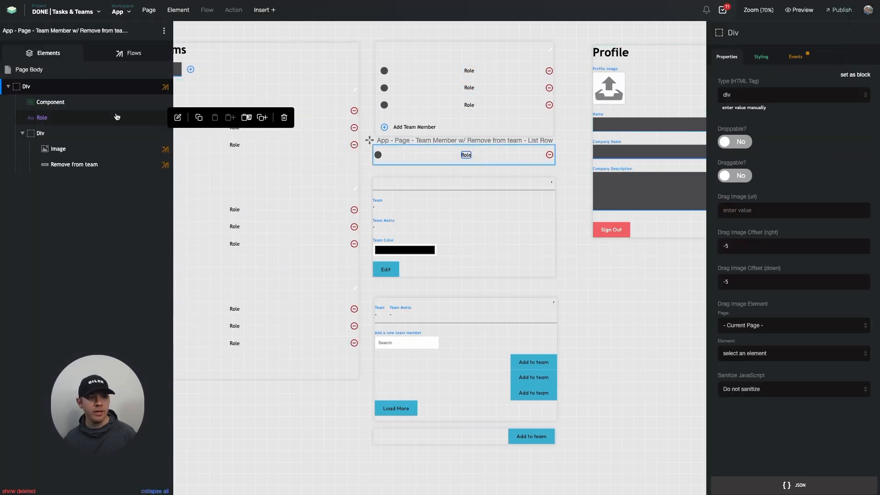
left_click(75, 118)
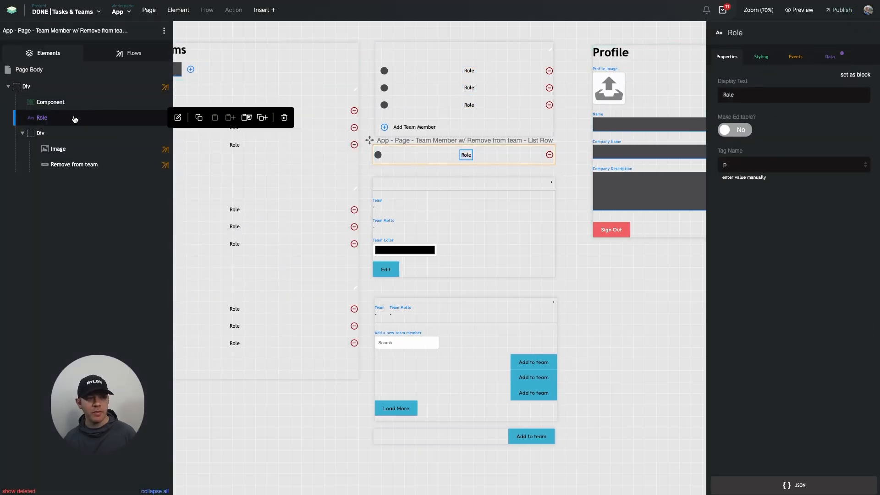
left_click(284, 117)
Step: Insert a Repeating List into the list row's outer Div, between the Component and the nested Div
left_click(97, 84)
left_click(199, 86)
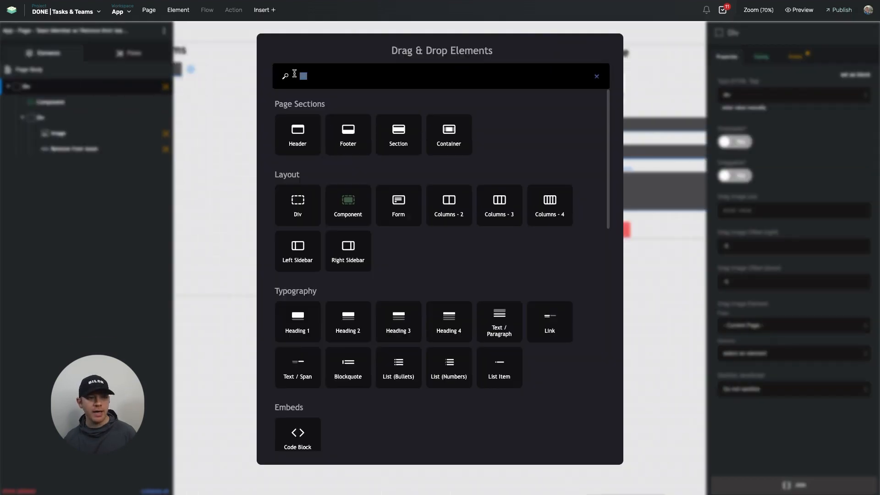
left_click(296, 74)
type("reep")
left_click_drag(300, 121, 136, 114)
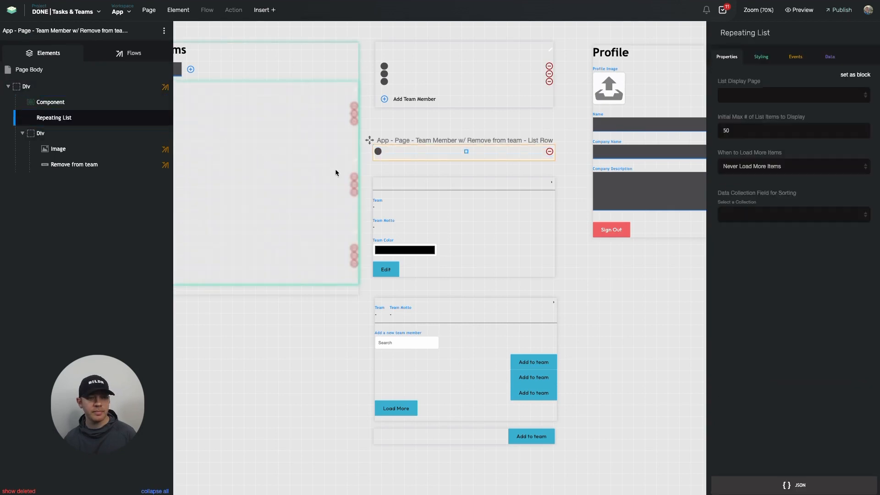
Step: Insert a blank page below the Profile page on the canvas and name it "Role Page"
mouse_move(118, 138)
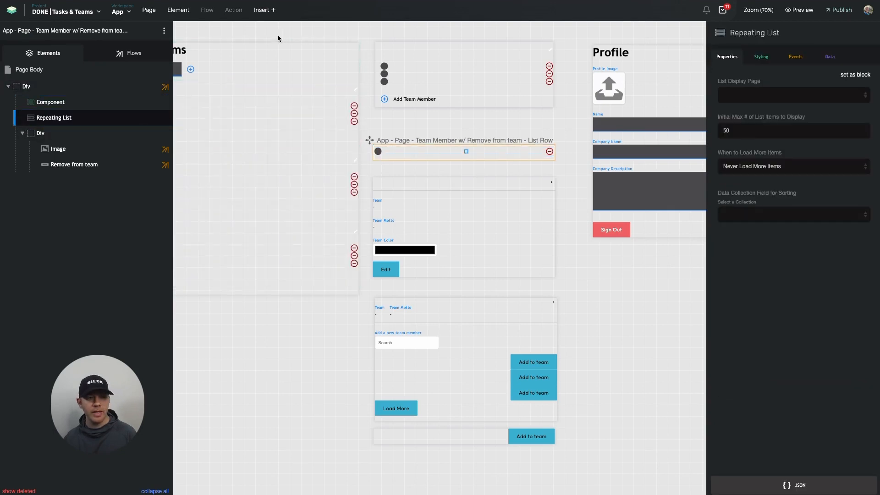
left_click(265, 12)
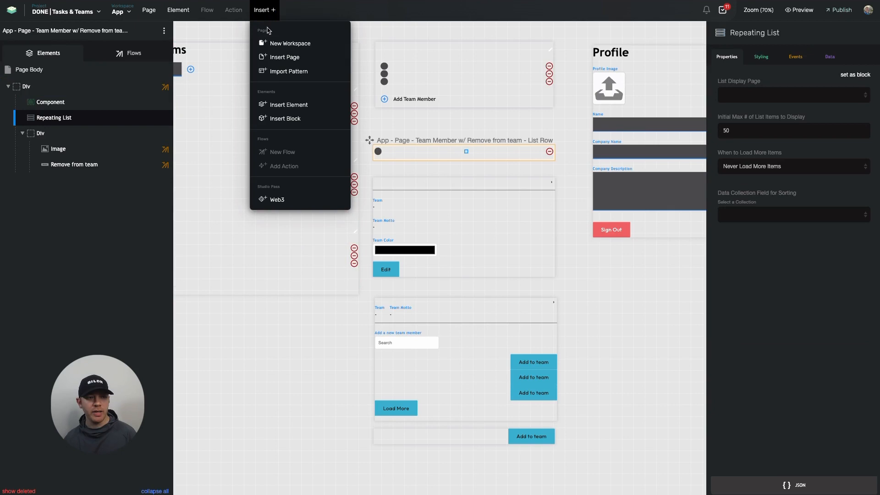
left_click(283, 57)
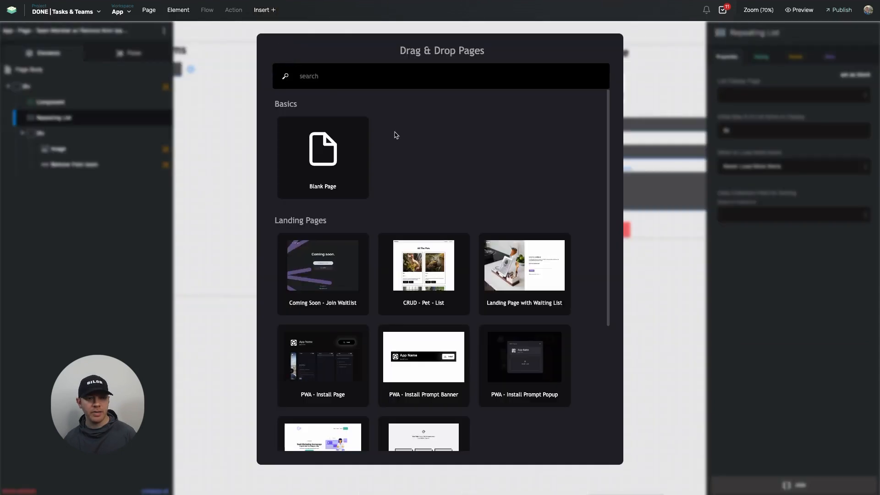
left_click_drag(320, 147, 549, 267)
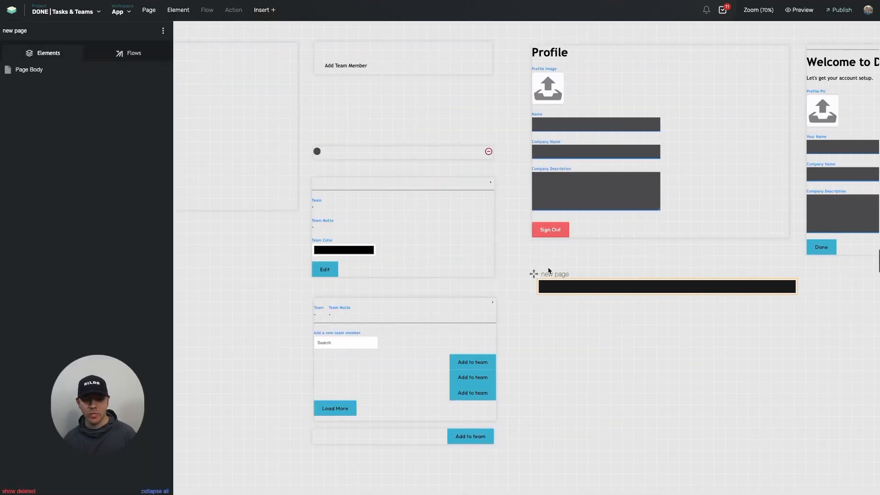
double_click(550, 275)
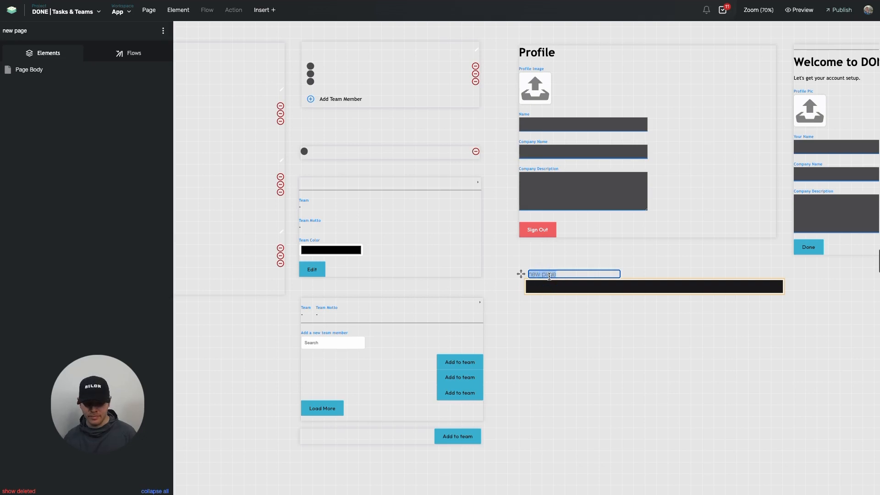
type("Role Page")
left_click(594, 292)
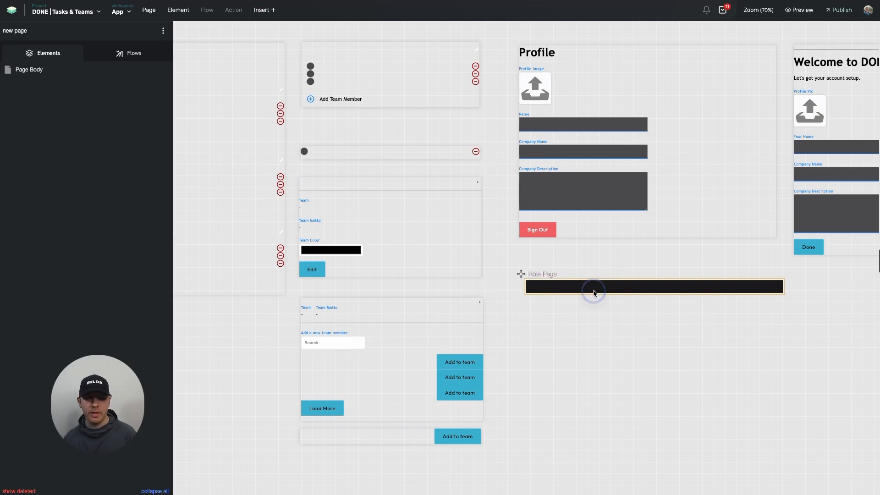
Step: Add a Text / Paragraph element to the Page Body of Role Page
left_click(112, 69)
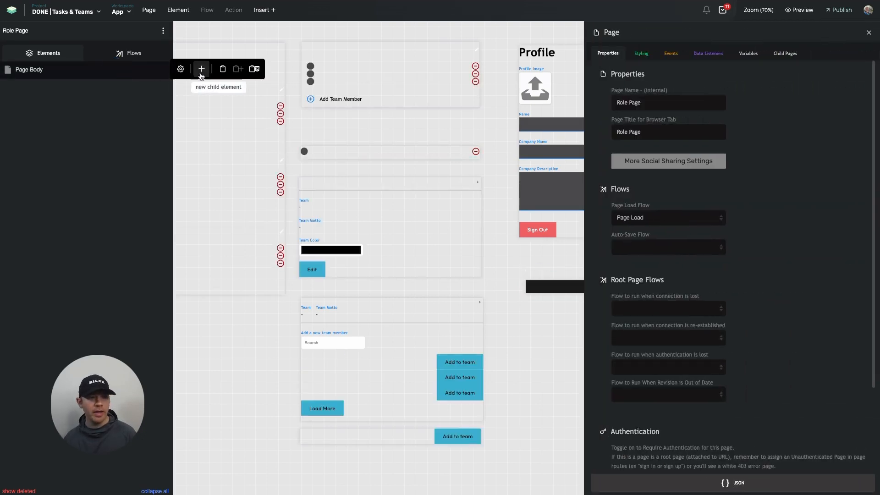
left_click(201, 69)
type("tex")
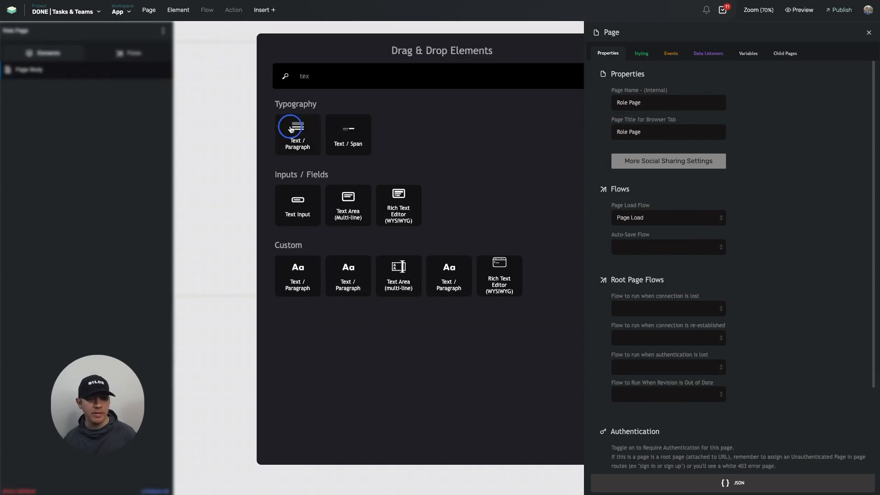
left_click_drag(293, 131, 134, 74)
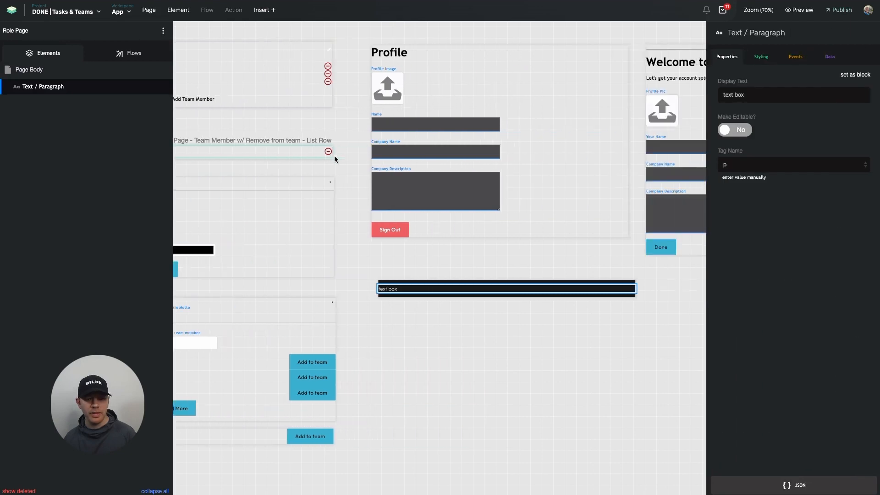
Step: Set the display text of Role Page's paragraph element to "Role"
left_click(363, 287)
triple_click(362, 287)
type("Role")
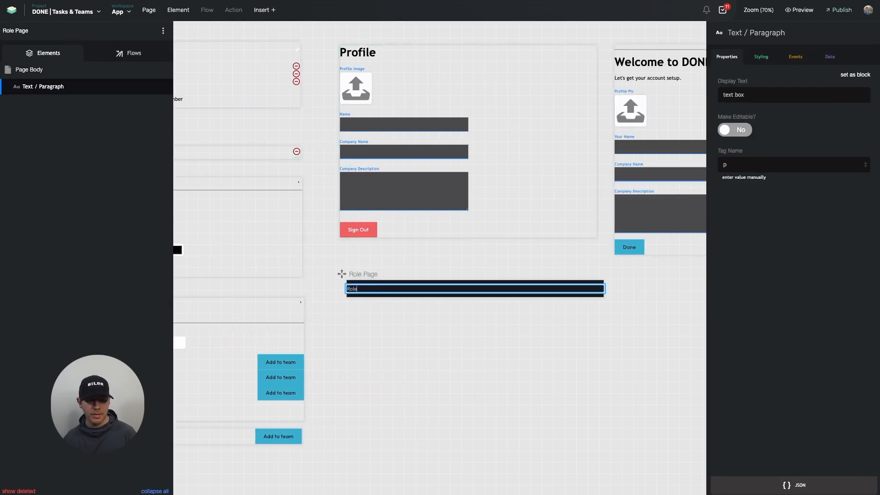
left_click(377, 300)
left_click(354, 290)
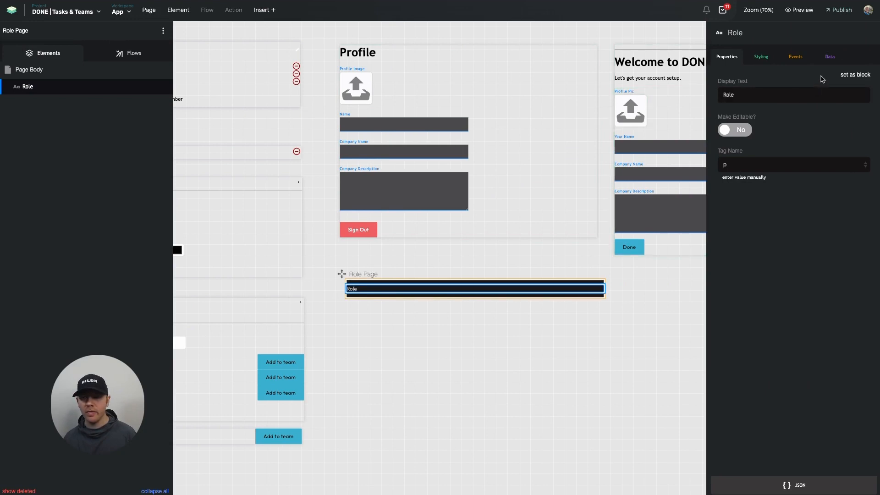
left_click(427, 305)
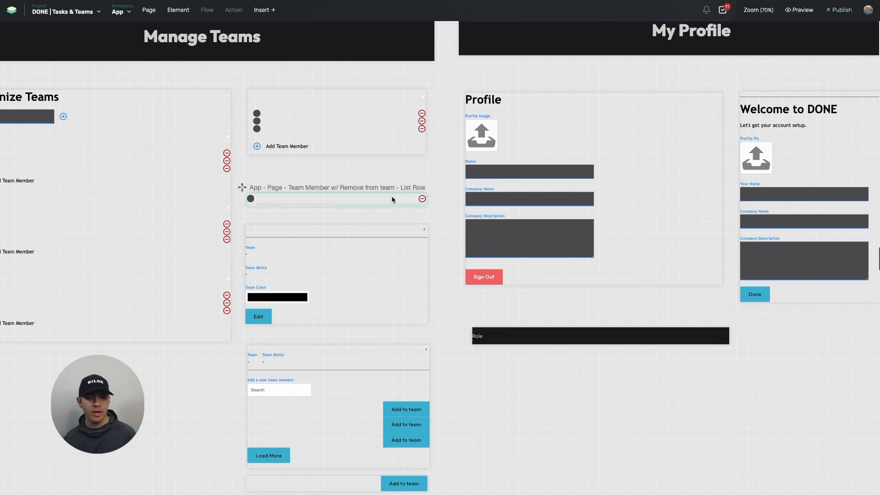
Step: Examine the Team Roles JSON arrays stored in the Teams <> Users Relationship Collection
left_click(334, 204)
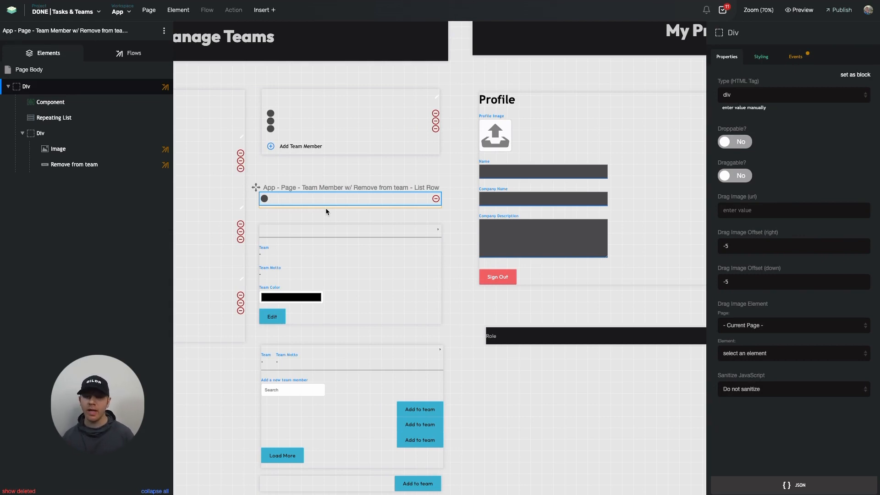
mouse_move(92, 120)
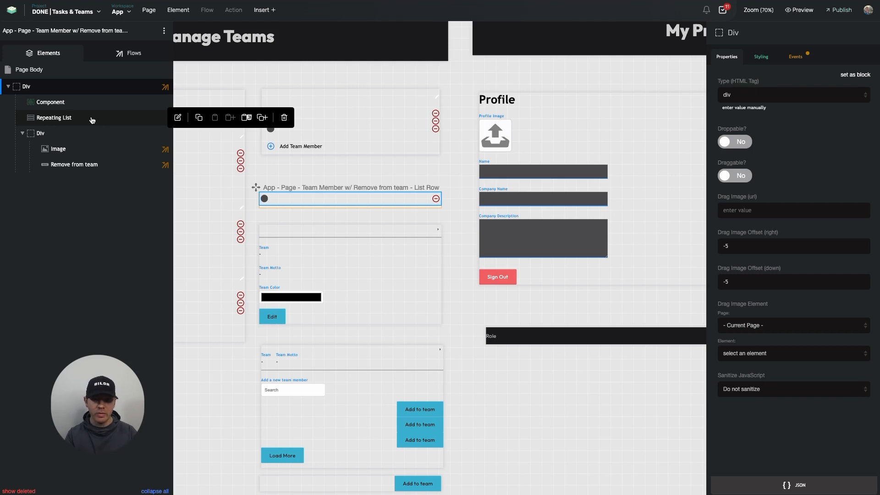
left_click(64, 11)
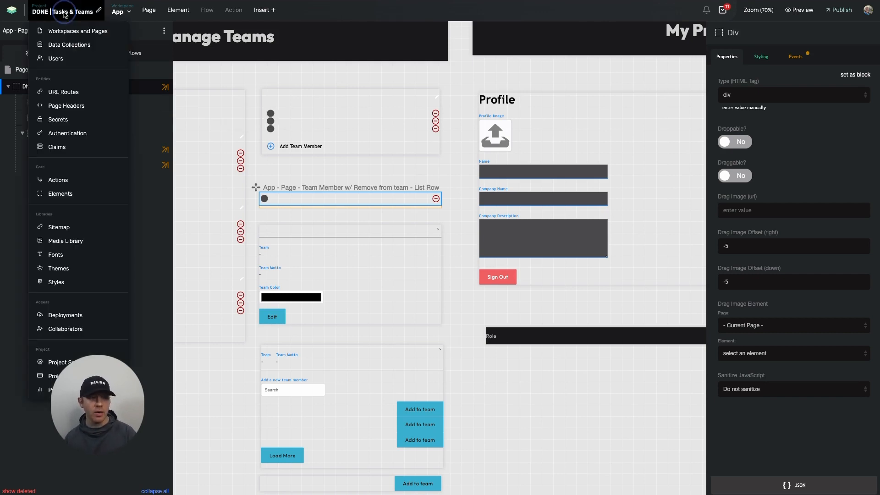
left_click(68, 43)
left_click(58, 237)
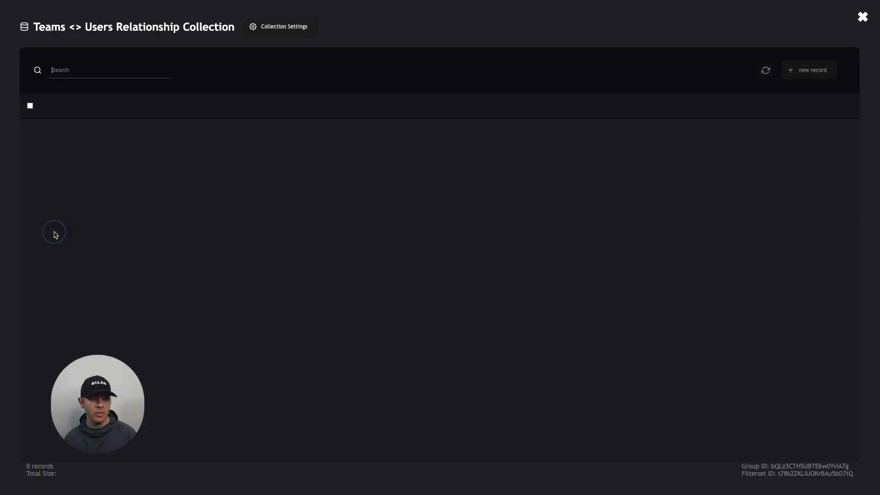
scroll(647, 141, "right", 3)
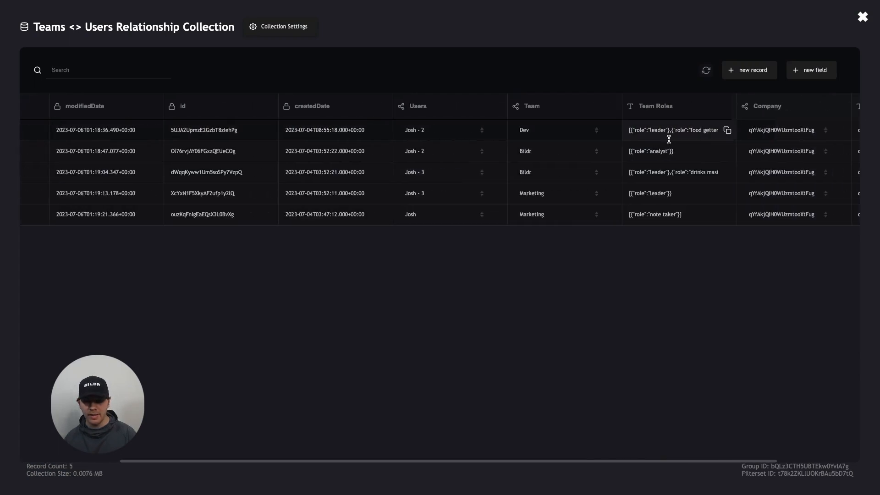
double_click(659, 131)
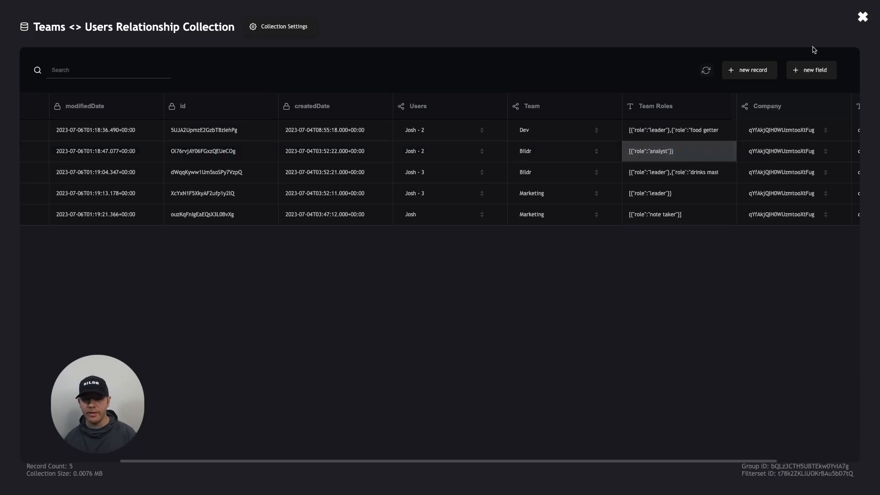
left_click(862, 17)
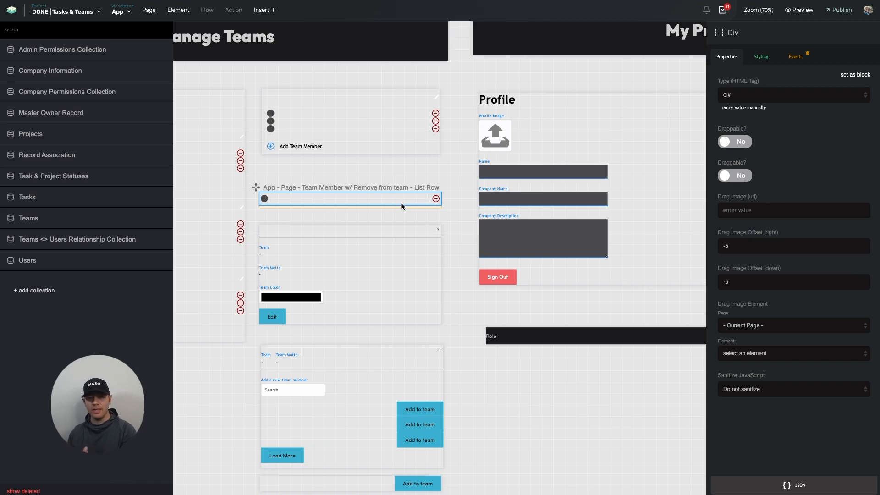
Step: Set the list display page of the team member row's Repeating List to Role Page
left_click(490, 336)
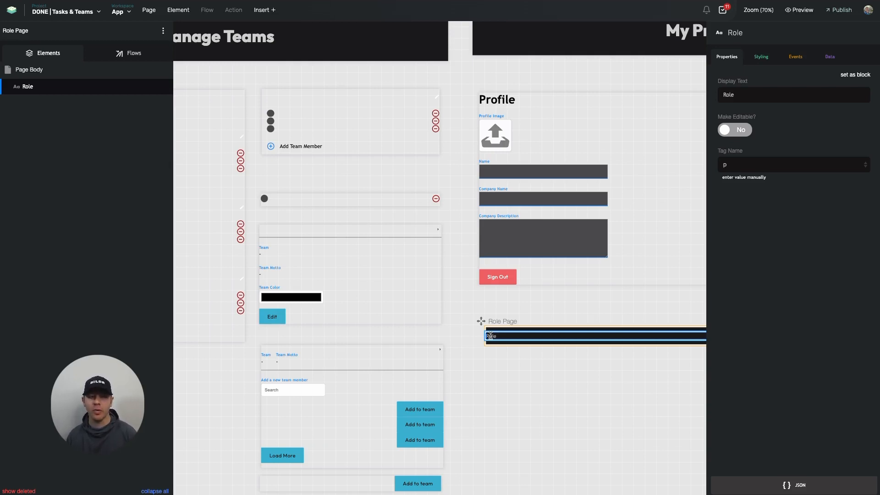
left_click(357, 199)
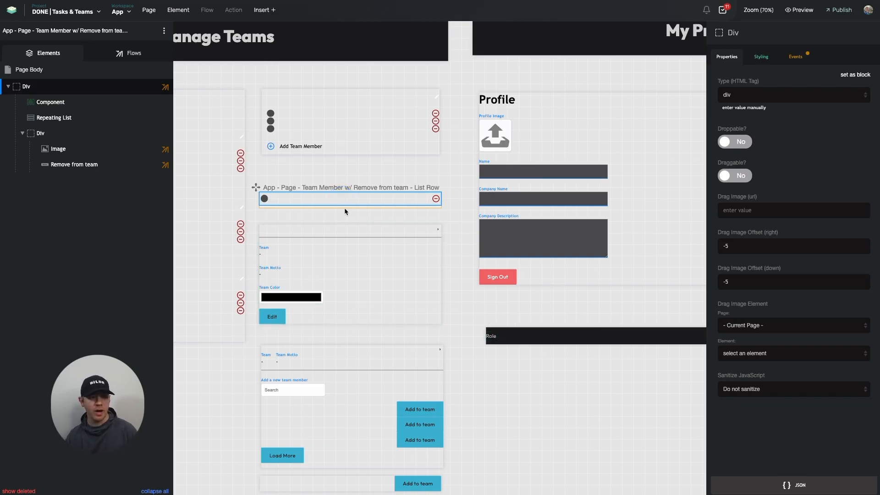
left_click(91, 119)
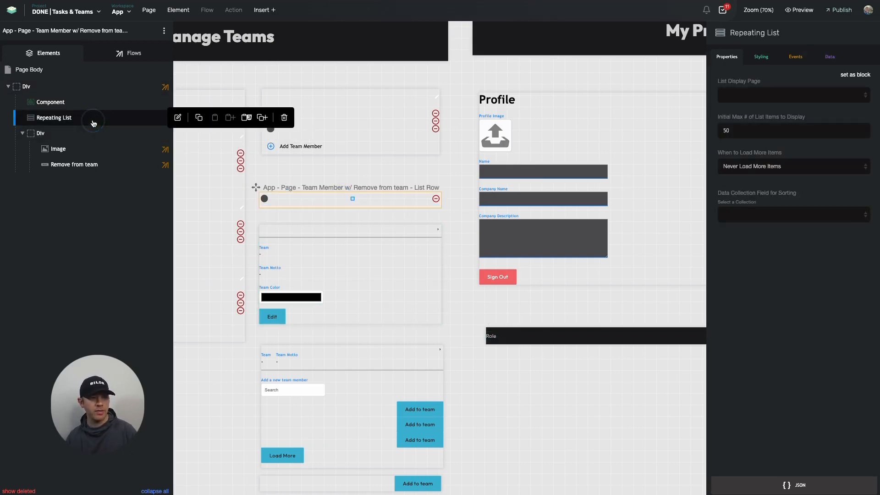
left_click(772, 96)
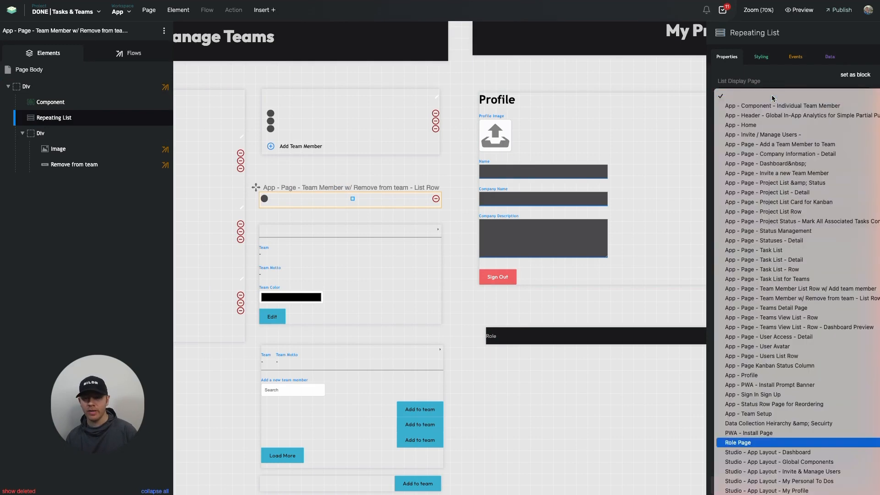
key("Return")
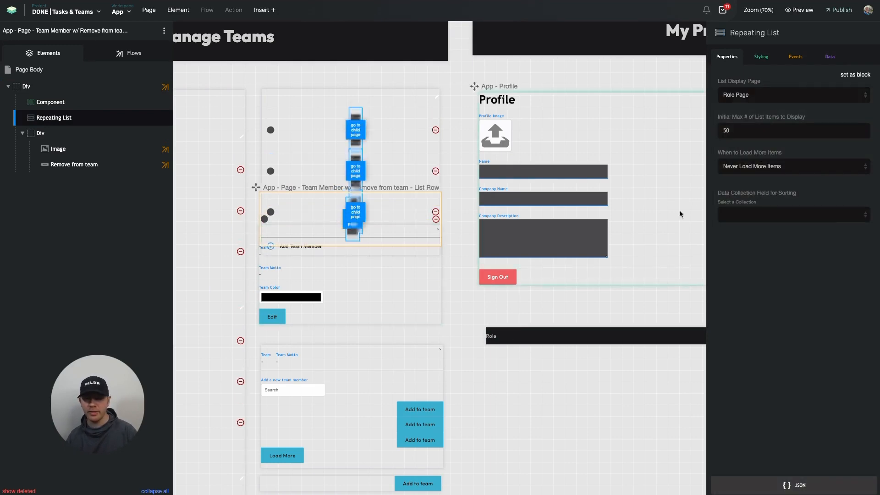
Step: Bind the Repeating List's record value to the Team Roles field of the Teams <> Users Relationship Collection
left_click(830, 58)
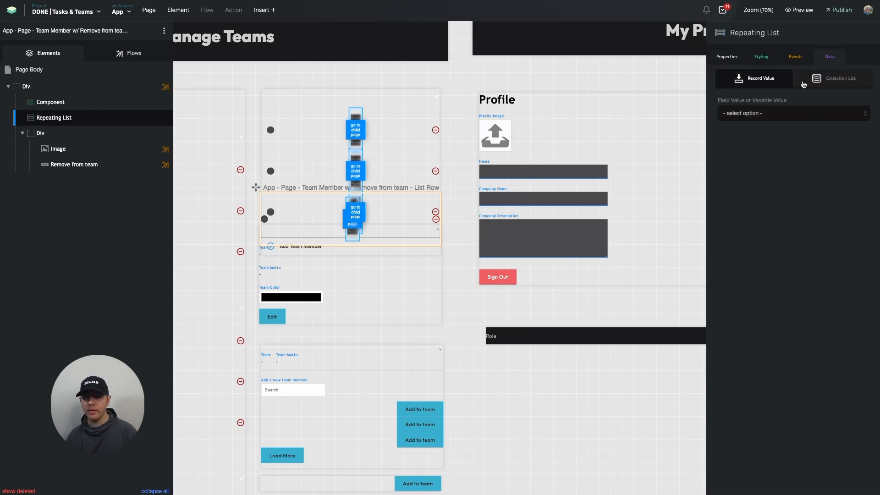
left_click(754, 113)
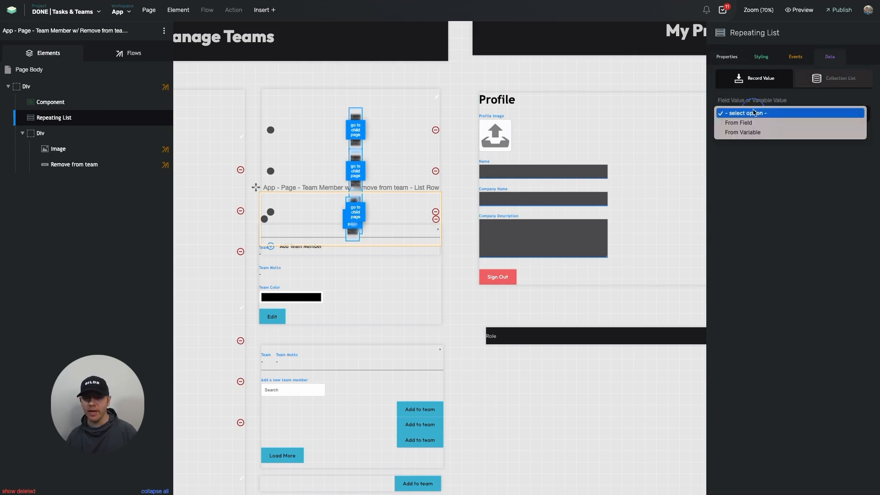
left_click(754, 122)
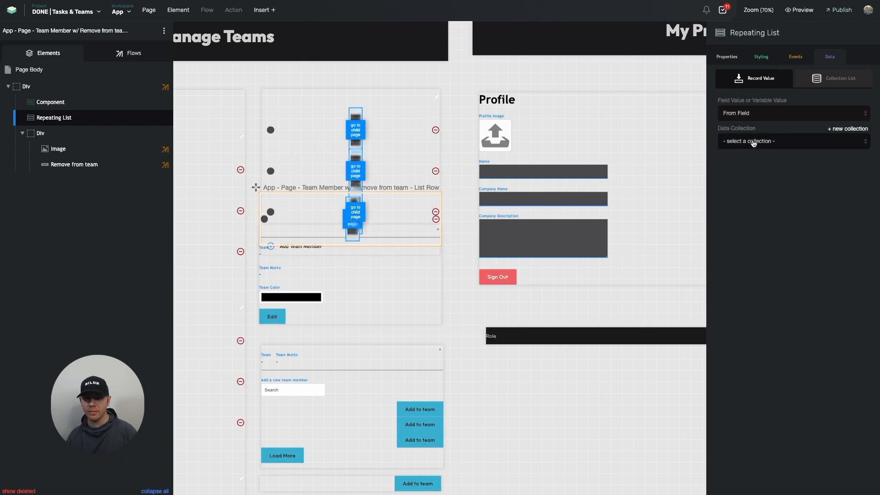
left_click(754, 142)
left_click(755, 247)
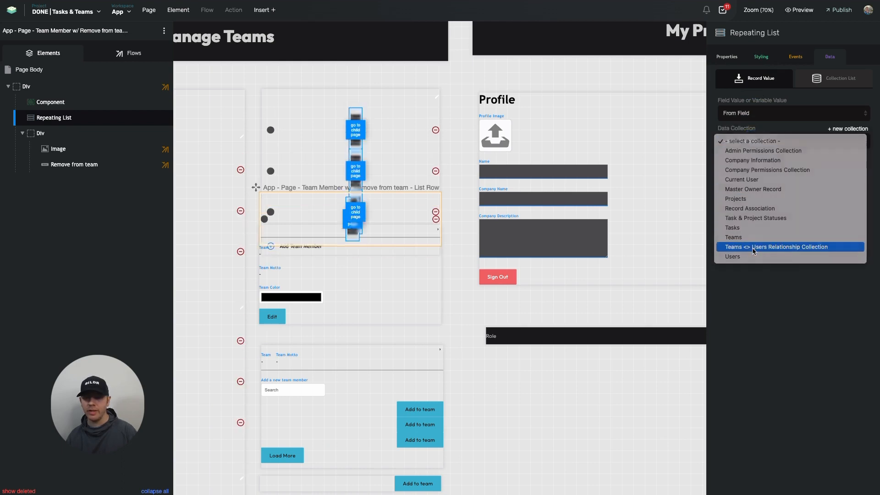
left_click(759, 169)
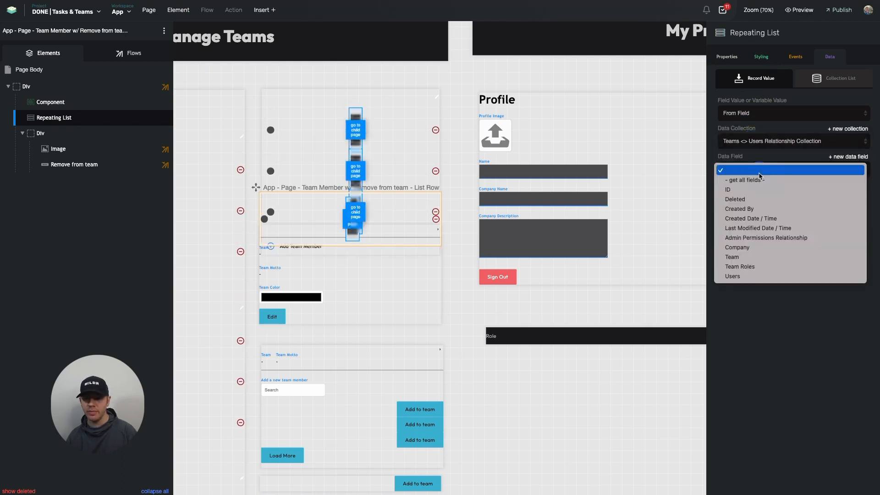
left_click(752, 266)
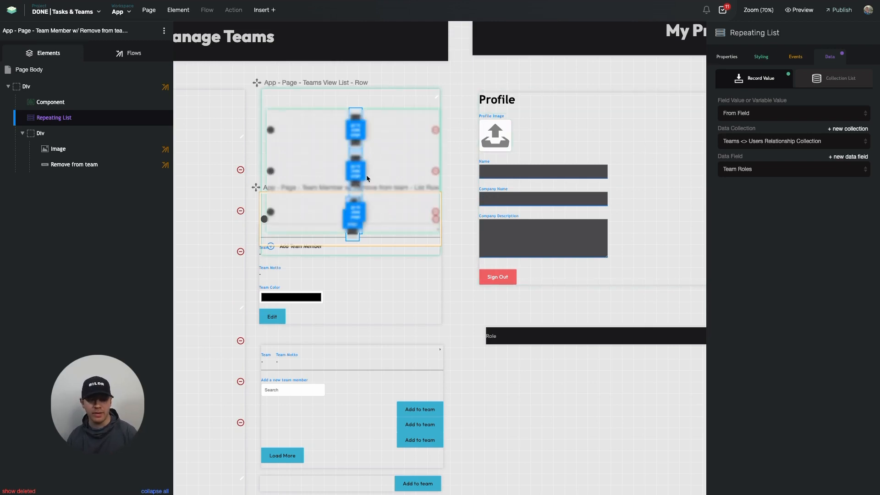
Step: Set the record value of Role Page's Role text to come from the variable "role"
left_click(504, 336)
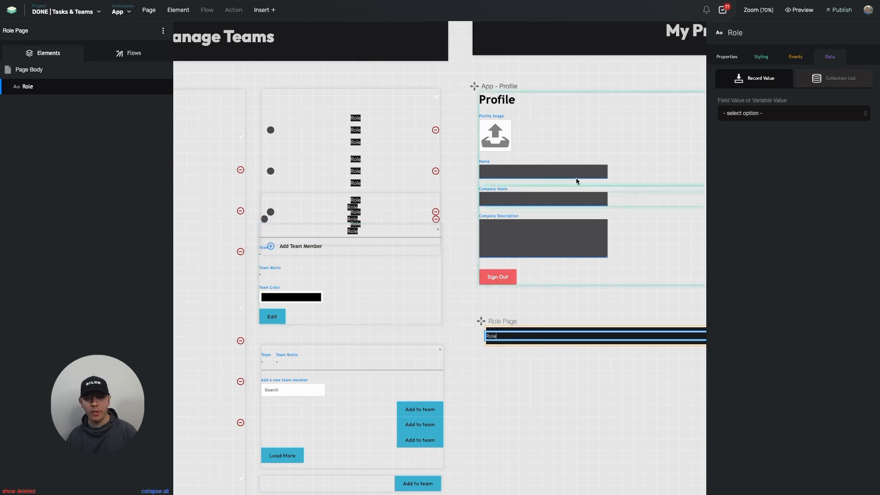
left_click(790, 115)
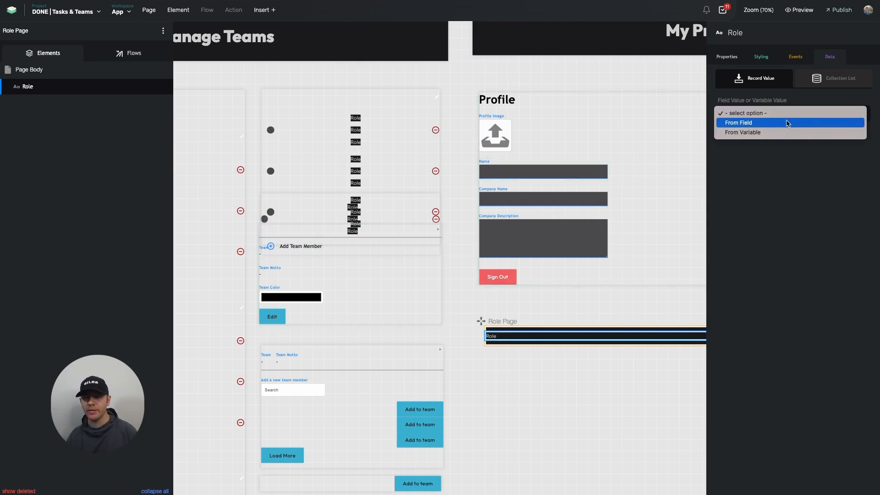
left_click(783, 133)
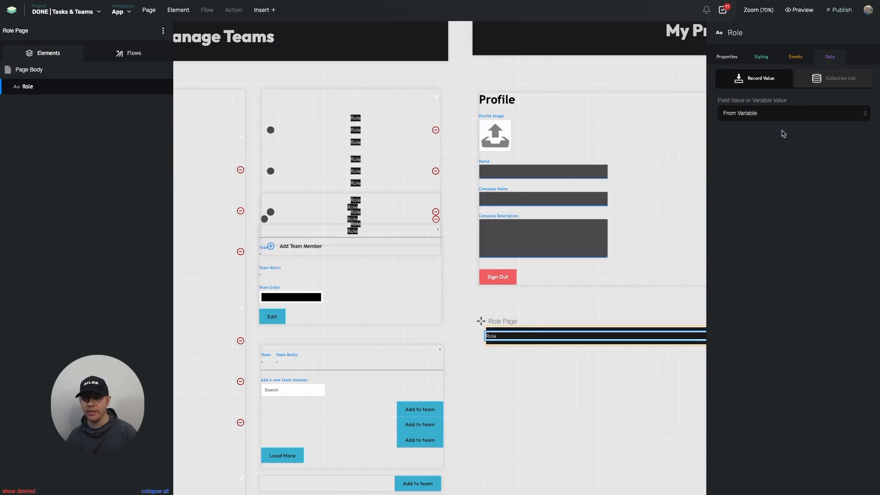
left_click(780, 140)
type("r")
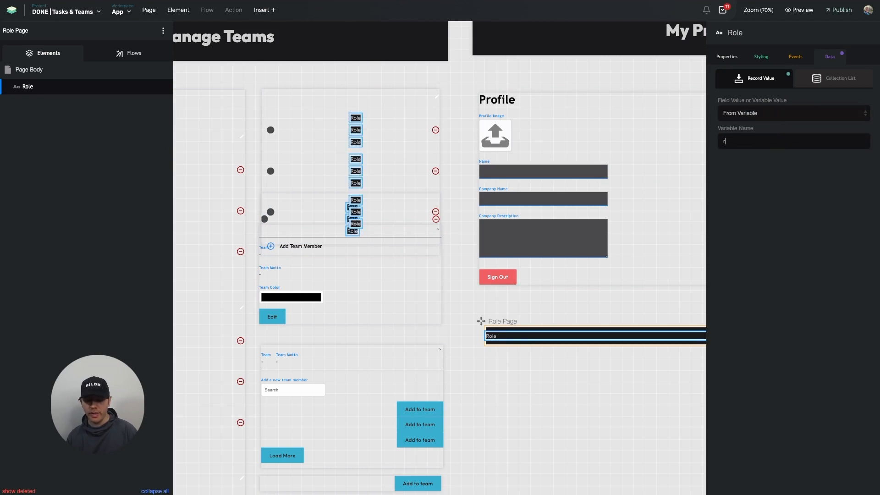
type("ole")
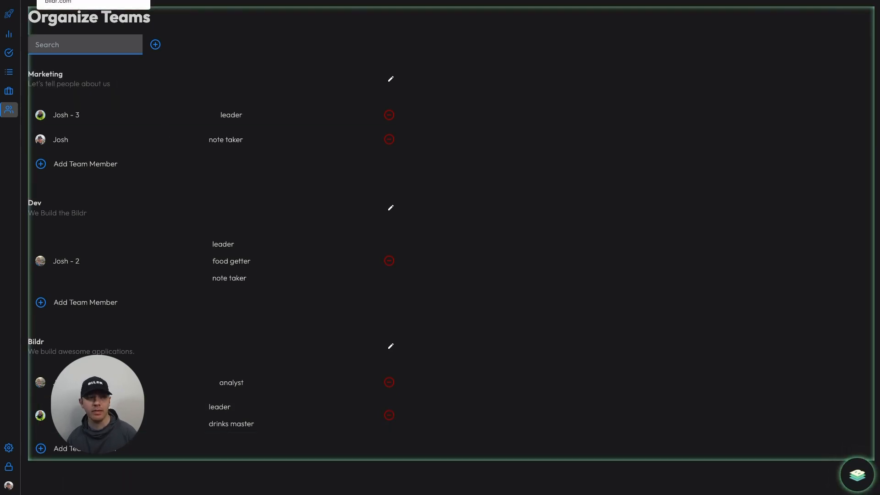
Step: Switch back from the app preview to the editor and open the Teams <> Users Relationship Collection records
left_click(92, 0)
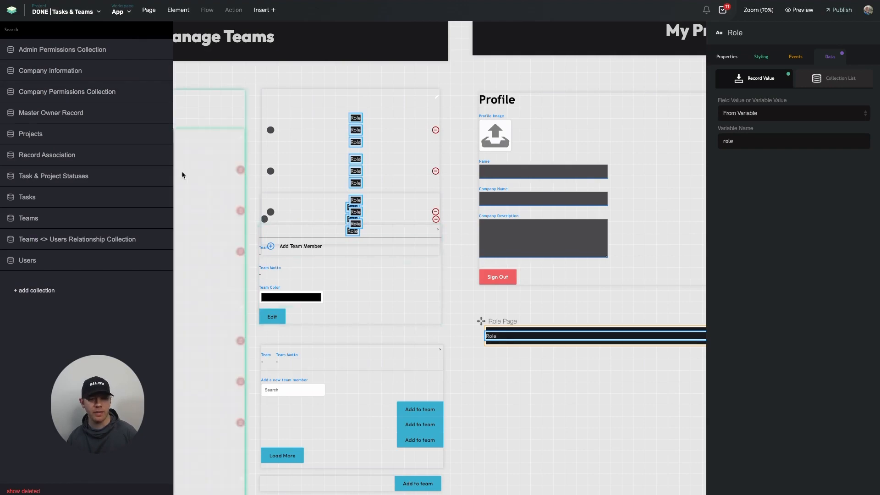
left_click(197, 0)
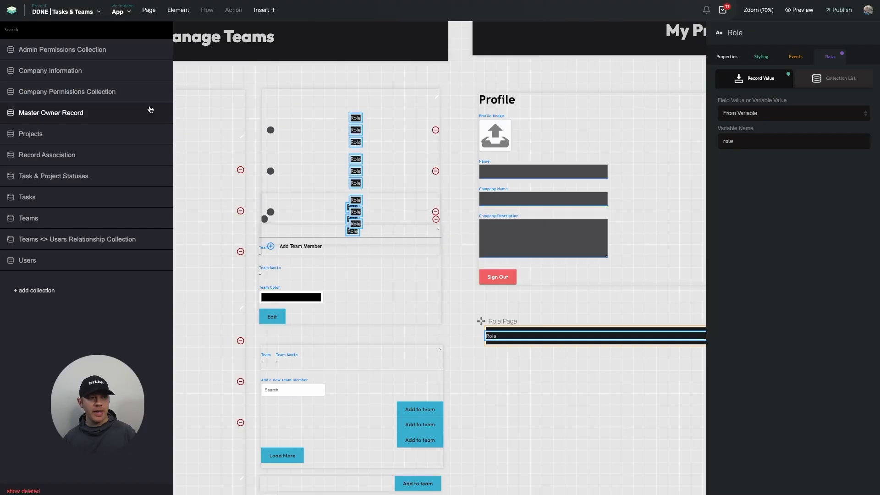
left_click(98, 239)
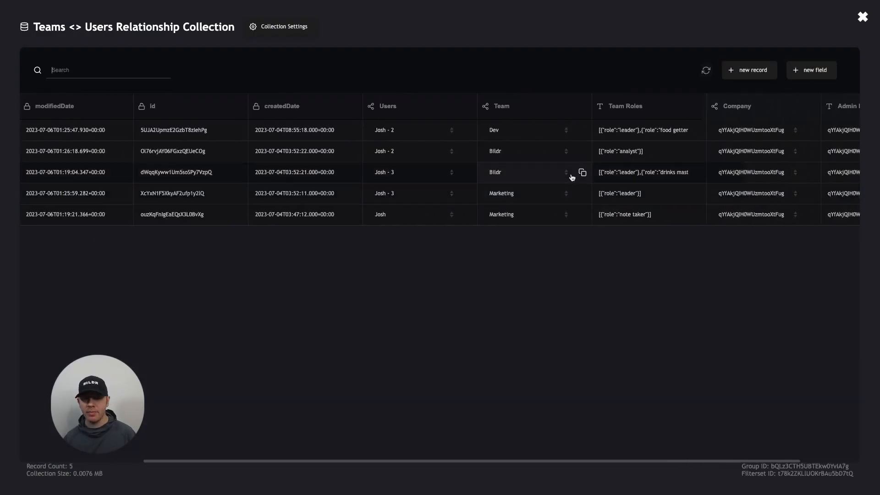
Step: Replace the first entry in the Dev record's Team Roles array with a "phone" number and a "type" of "mobile"
double_click(640, 131)
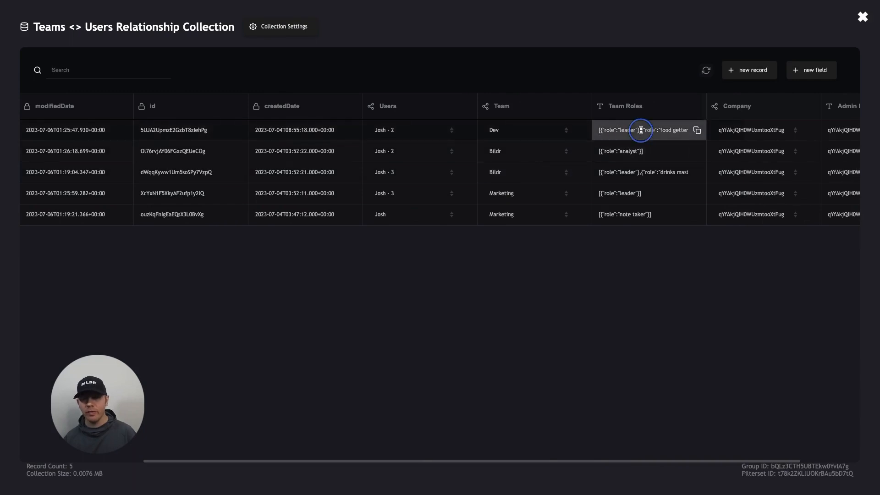
left_click_drag(635, 131, 605, 131)
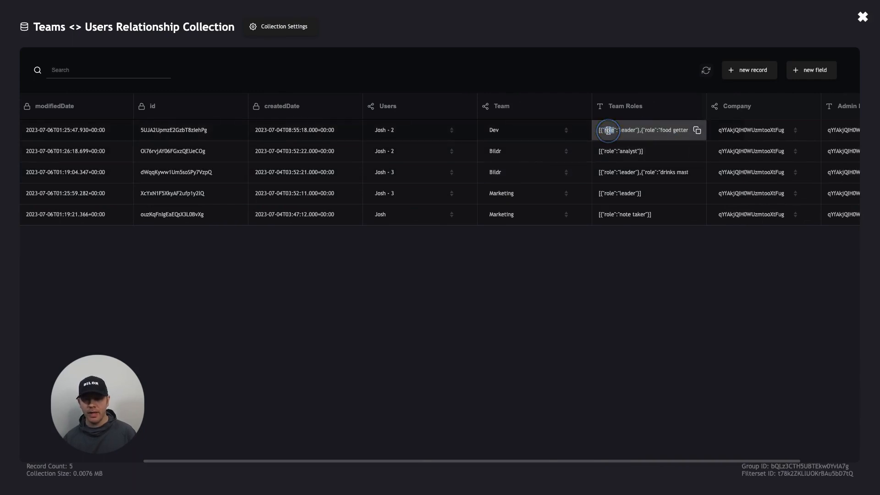
type("phone\":\"")
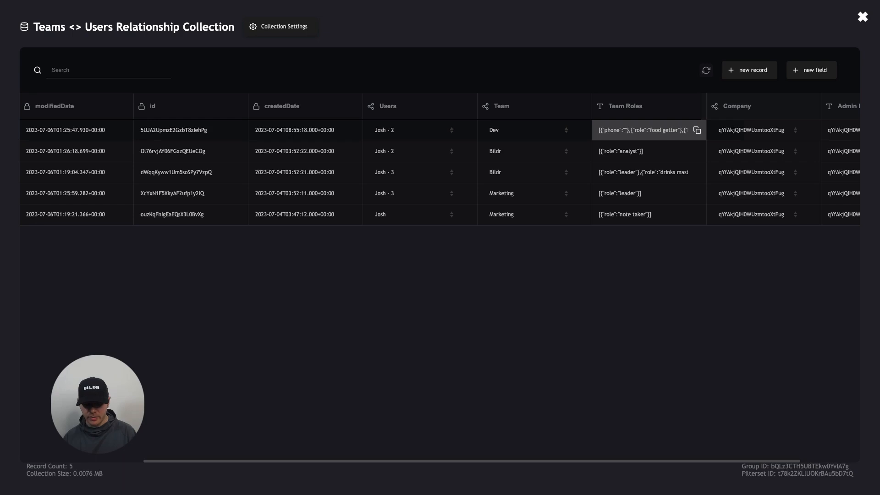
type("123456789")
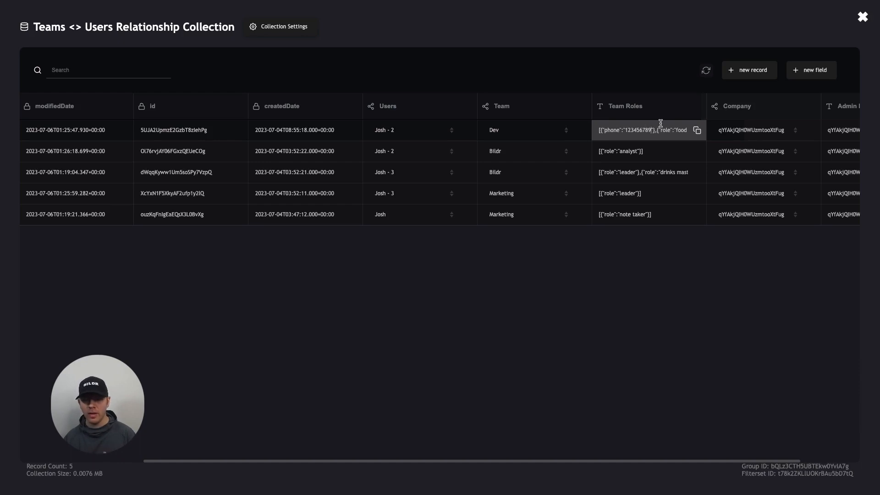
type(",")
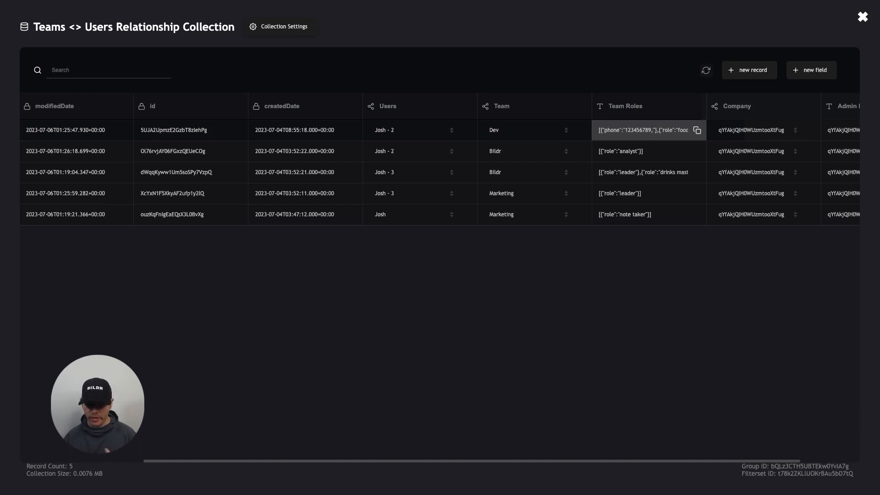
type("\"type\":\"")
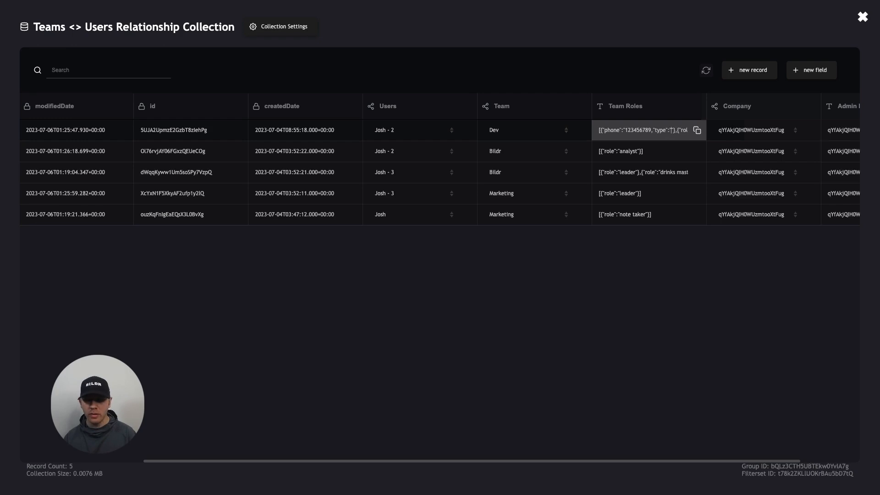
type("mobile")
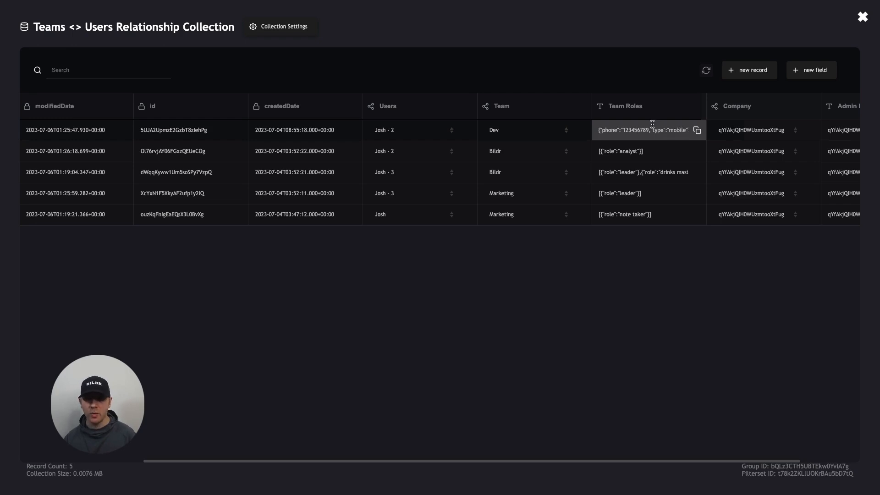
Step: Reduce the Dev record's Team Roles array to a single entry with a quoted "phone" number and a "type" of "mobile"
left_click(650, 130)
type("\"role")
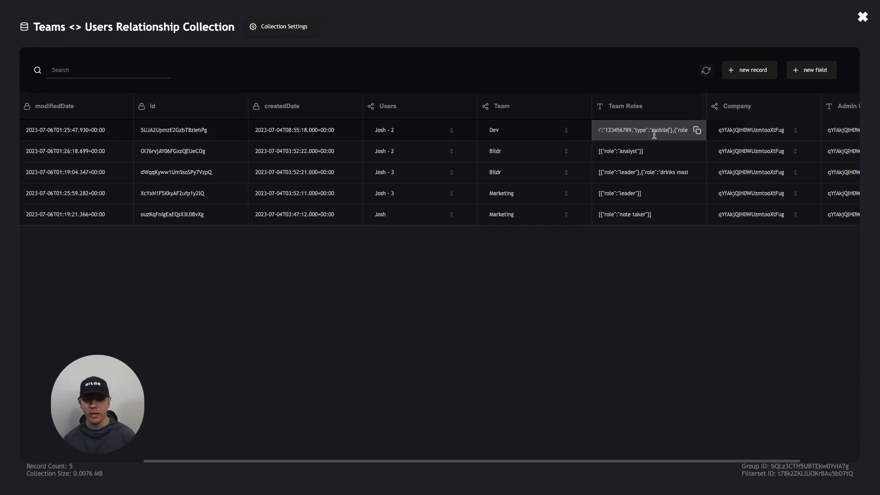
left_click_drag(677, 130, 719, 132)
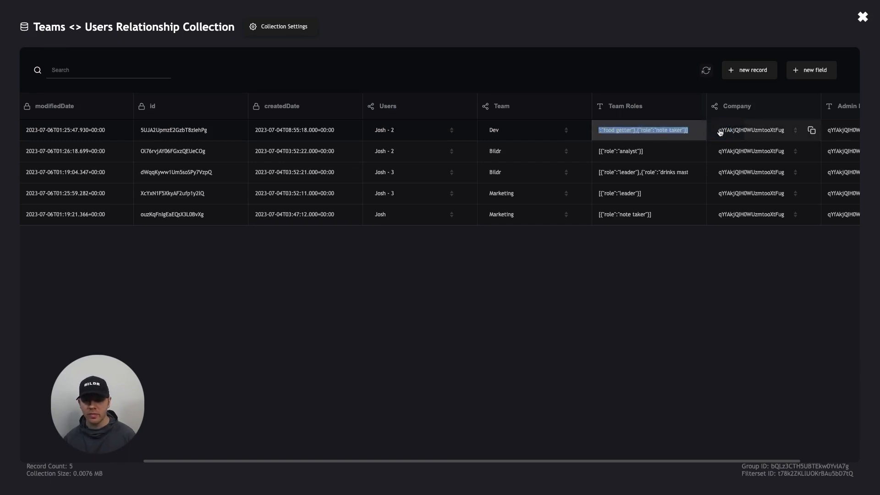
key("ctrl+v")
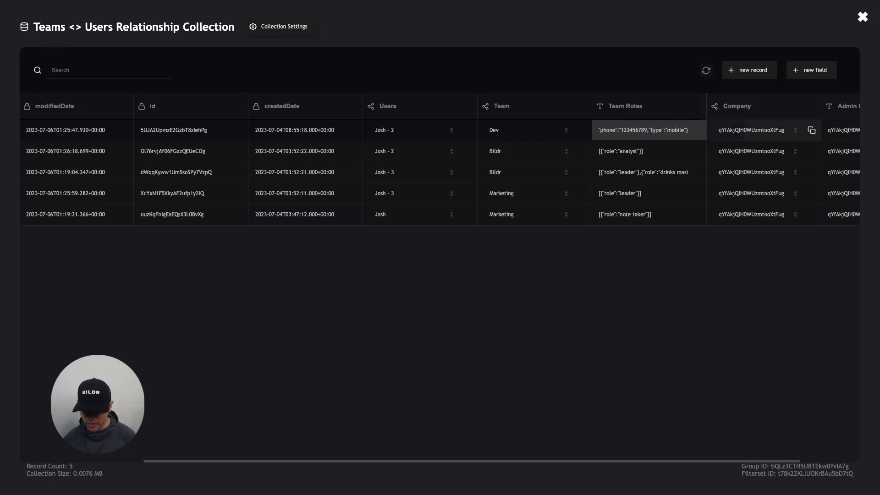
type("]")
scroll(665, 131, "left", 1)
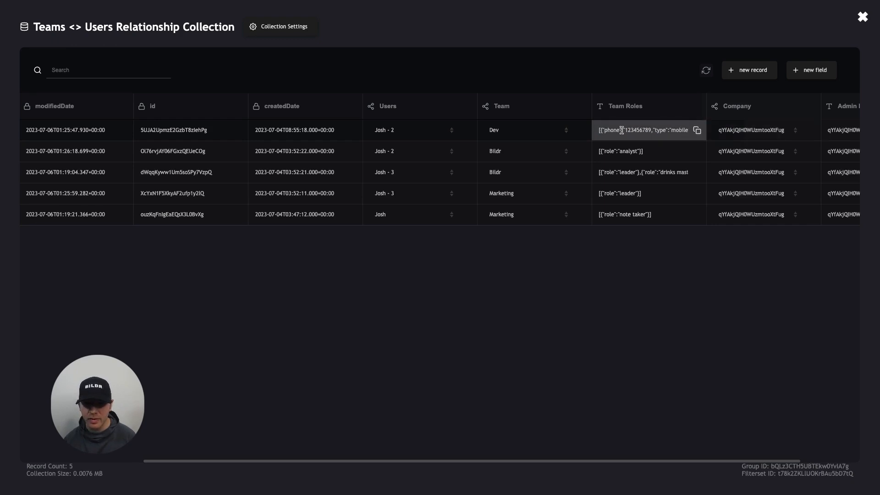
scroll(621, 132, "right", 2)
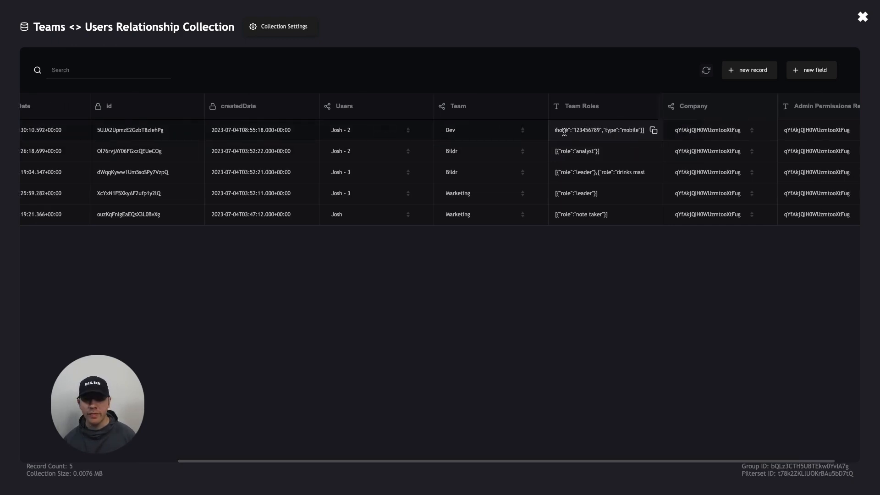
scroll(624, 125, "left", 1)
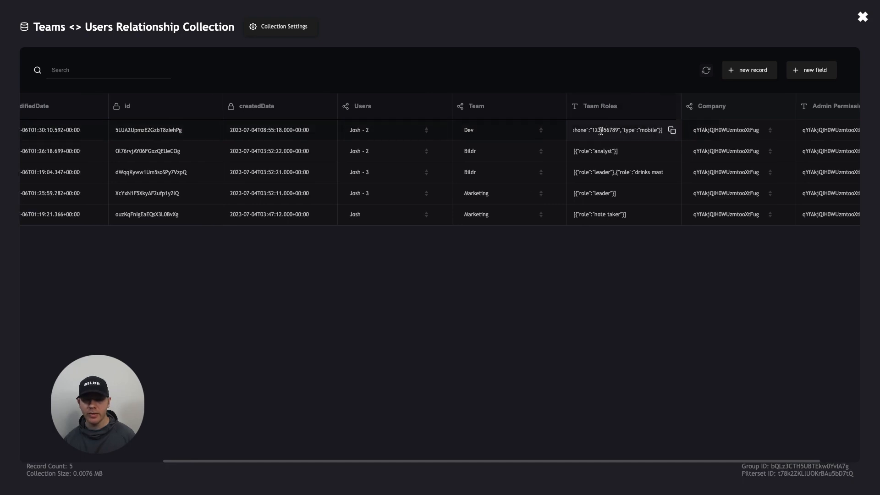
scroll(601, 131, "left", 1)
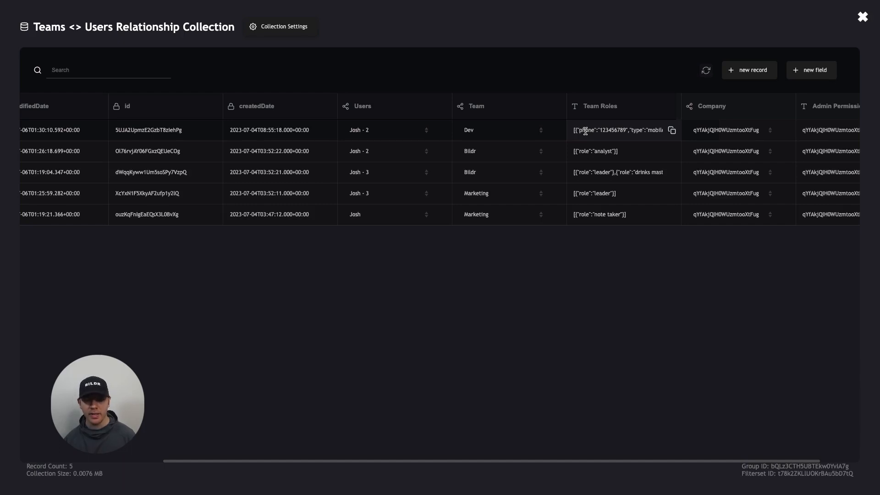
scroll(605, 132, "right", 1)
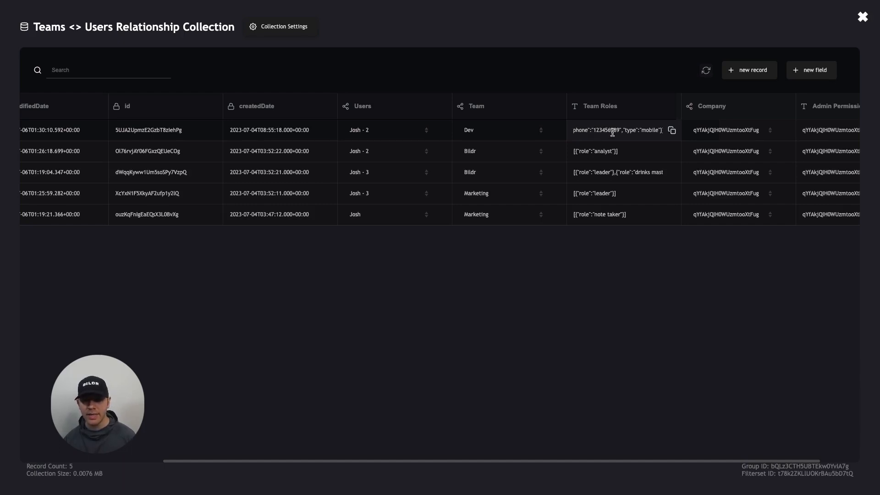
left_click(621, 132)
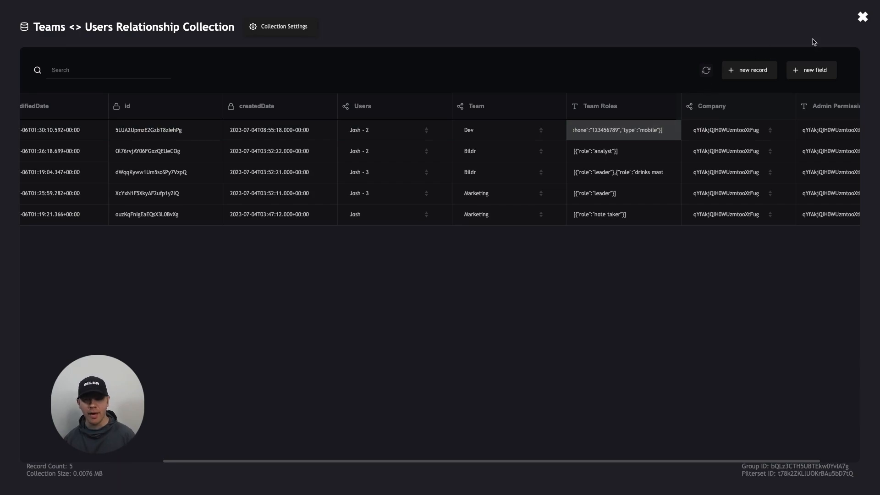
Step: Close the collection records and duplicate the Role text twice within Role Page
left_click(863, 18)
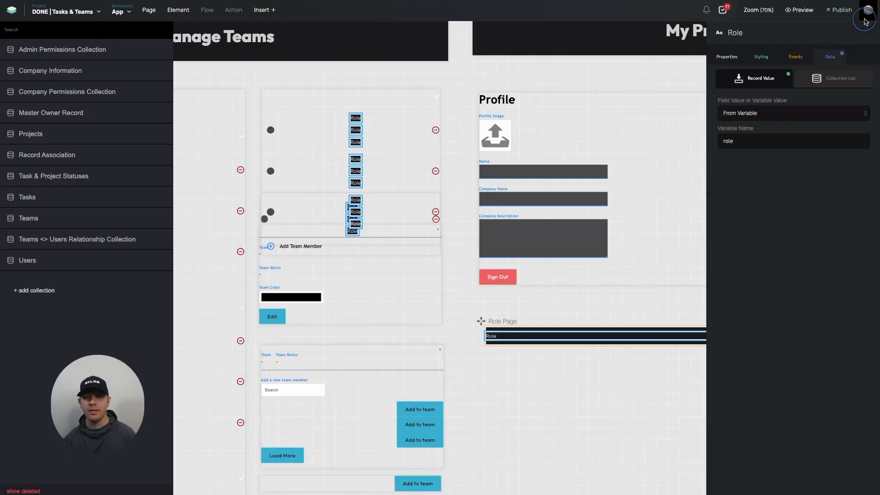
left_click(506, 342)
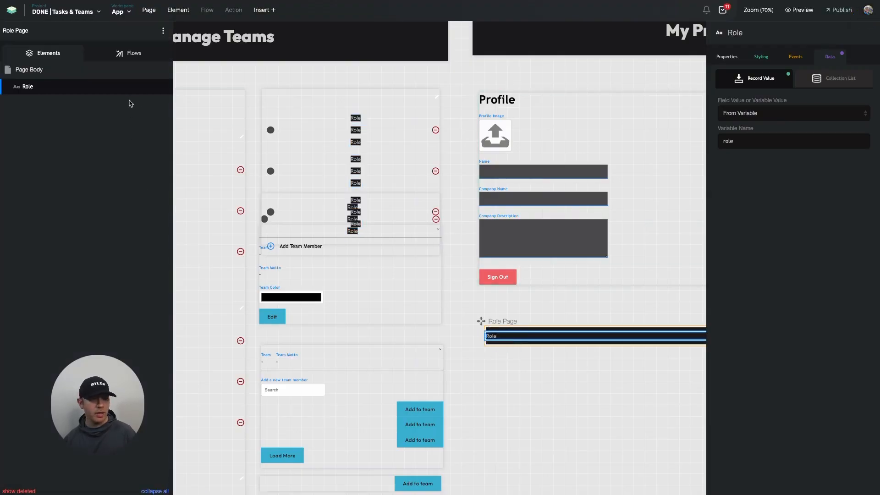
left_click(262, 86)
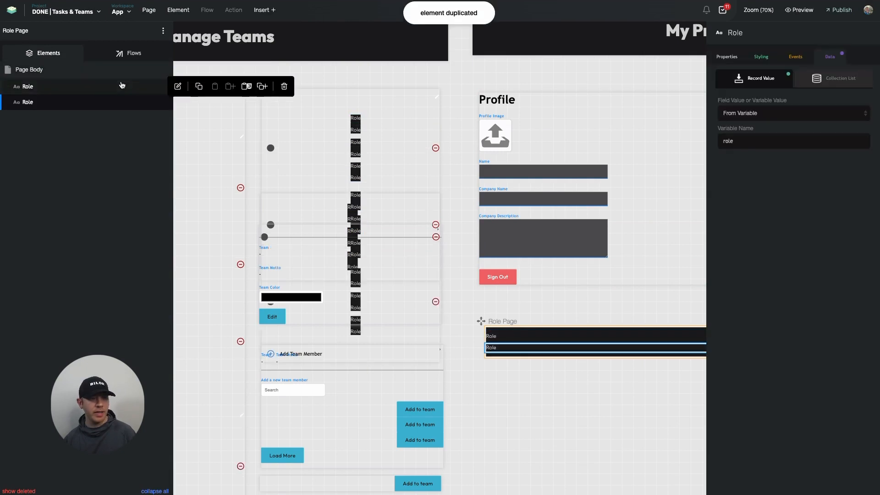
left_click(262, 101)
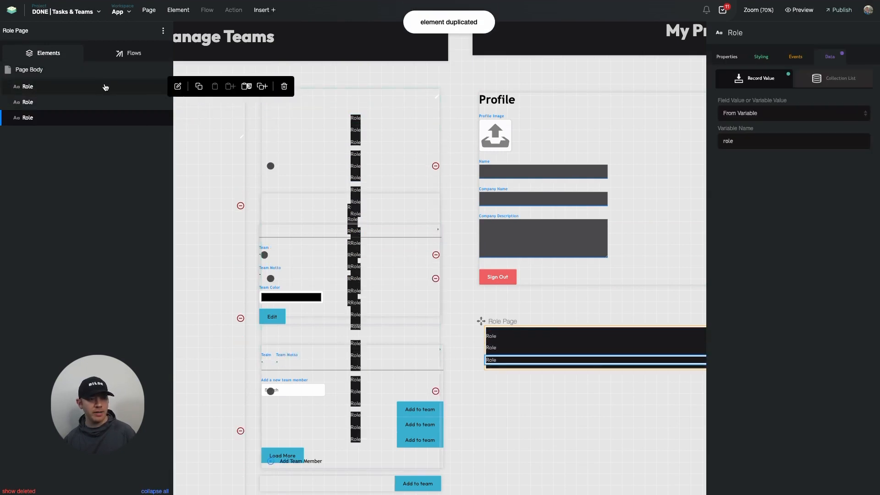
Step: Relabel the two Role copies as "Phone" and "Type" and set their variable names to "phone" and "type"
left_click(495, 347)
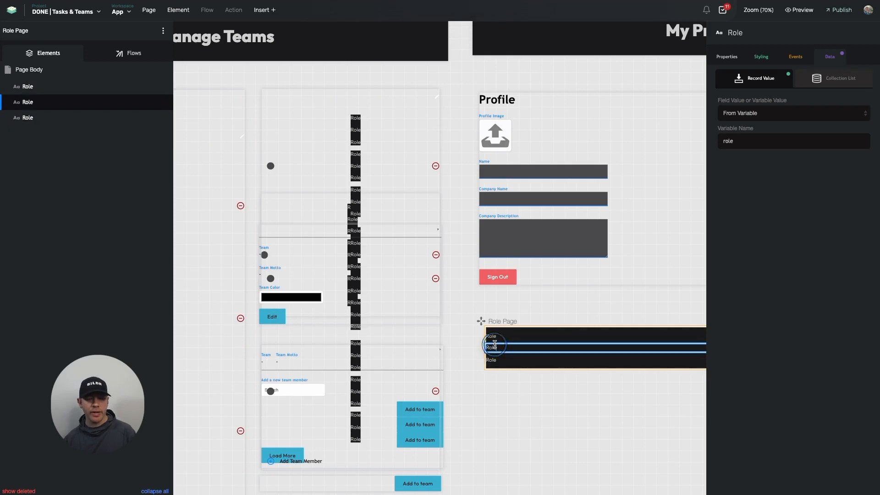
double_click(494, 347)
type("Phon")
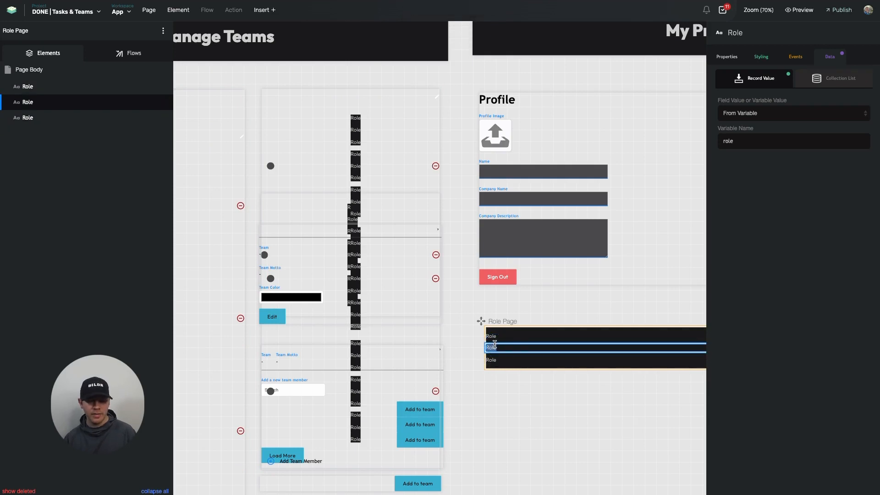
type("e")
left_click(491, 360)
double_click(491, 360)
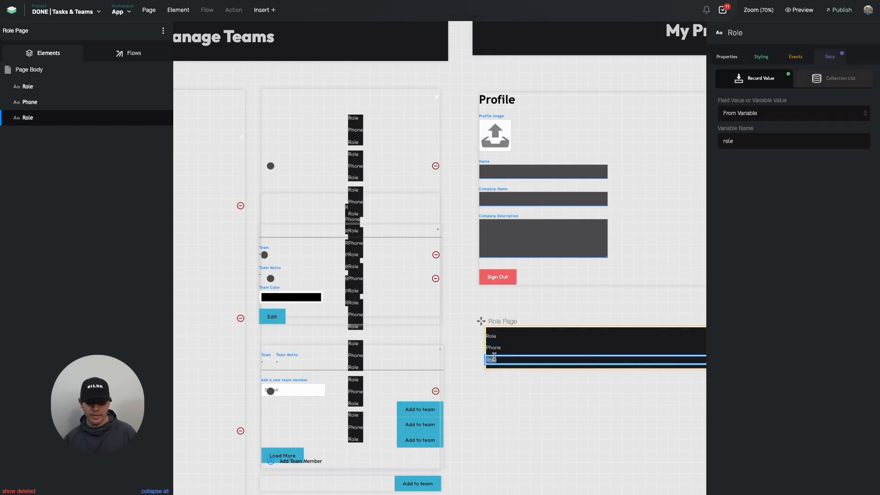
type("Type")
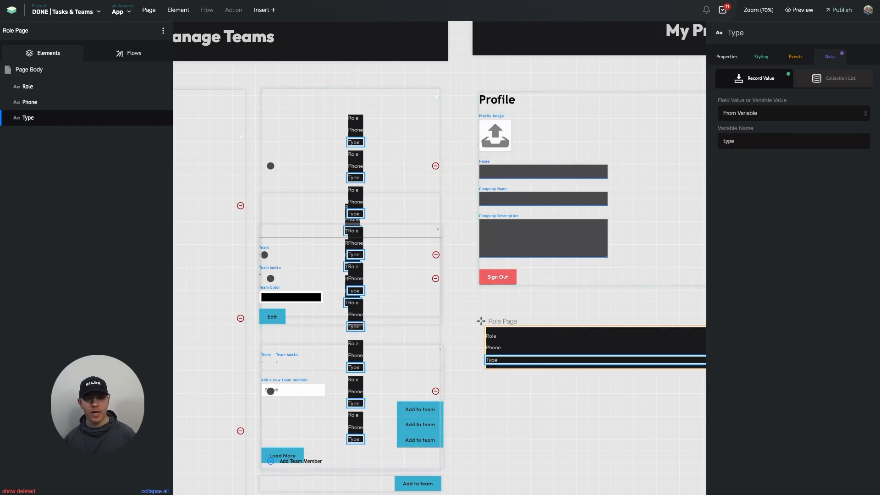
Step: Reload the Organize Teams preview to check the phone and type texts, and return to the Role text's data settings in the editor
key("ctrl+Tab")
left_click(274, 28)
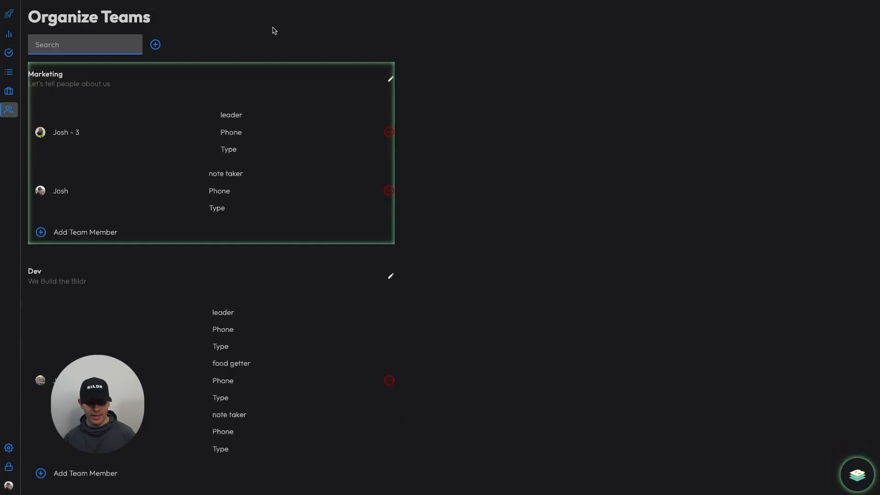
key("super+r")
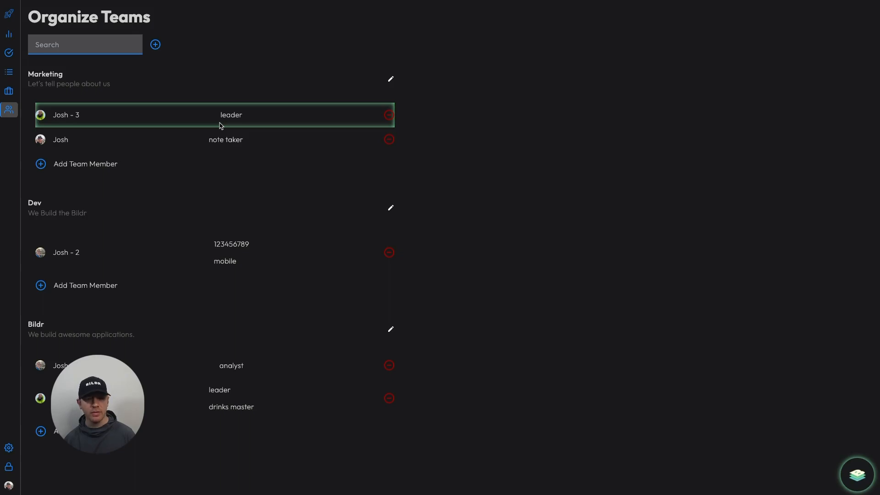
left_click(857, 475)
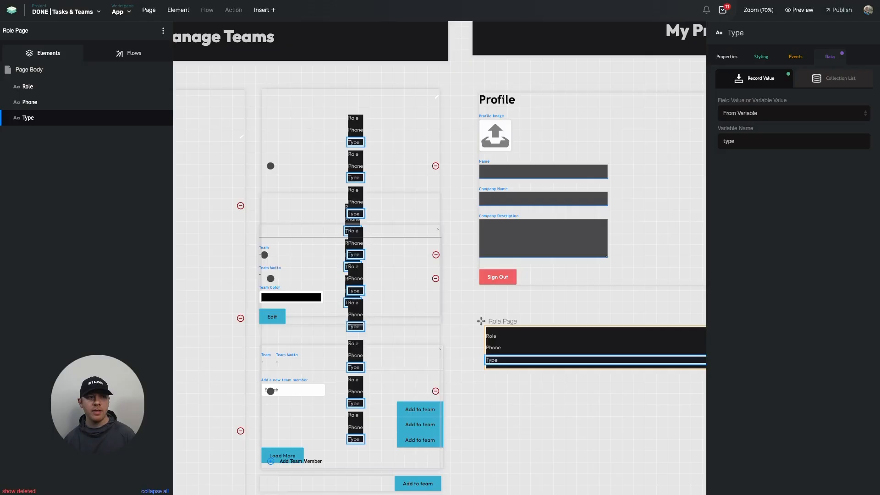
left_click(499, 336)
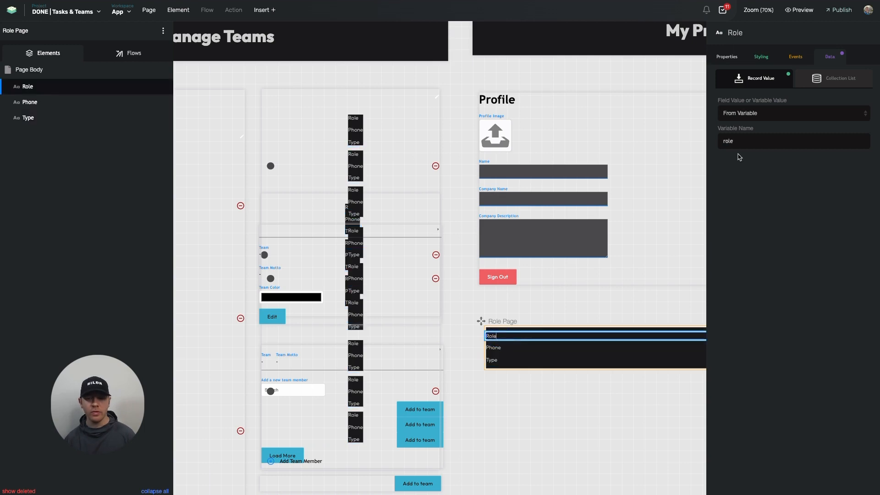